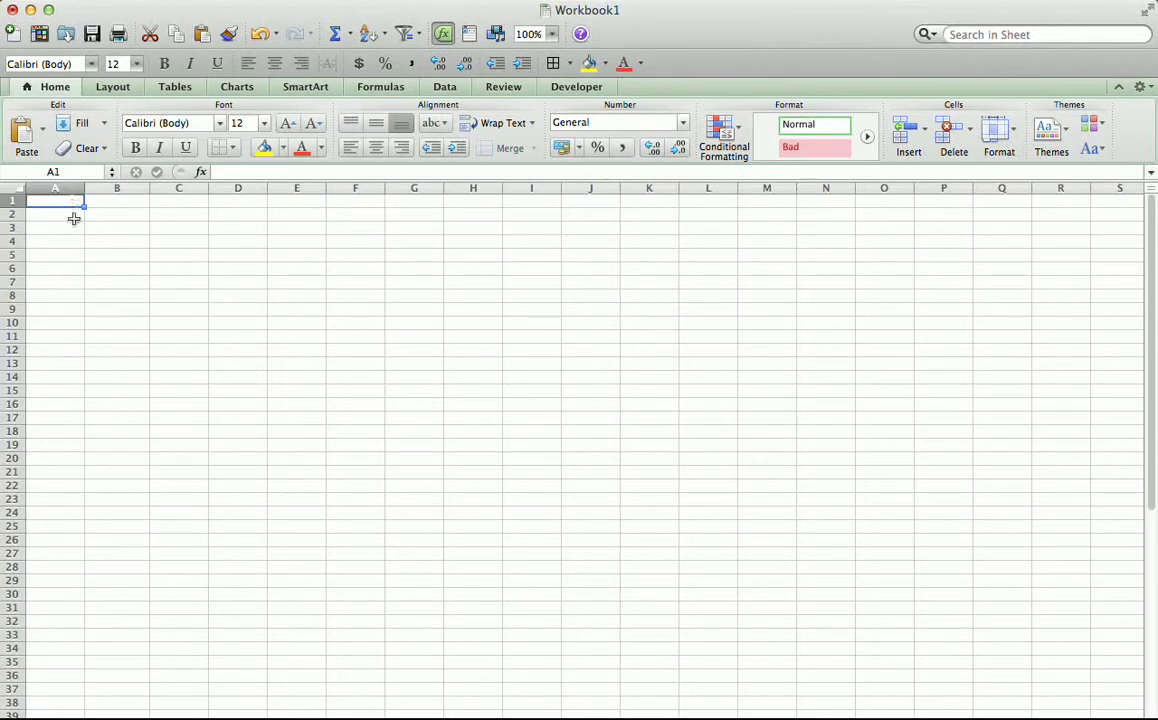
- Enter the text A1 in cell A1 and the text D4 in cell D4
key("Tab")
key("Down")
key("Right")
key("Right")
key("Down")
key("Down")
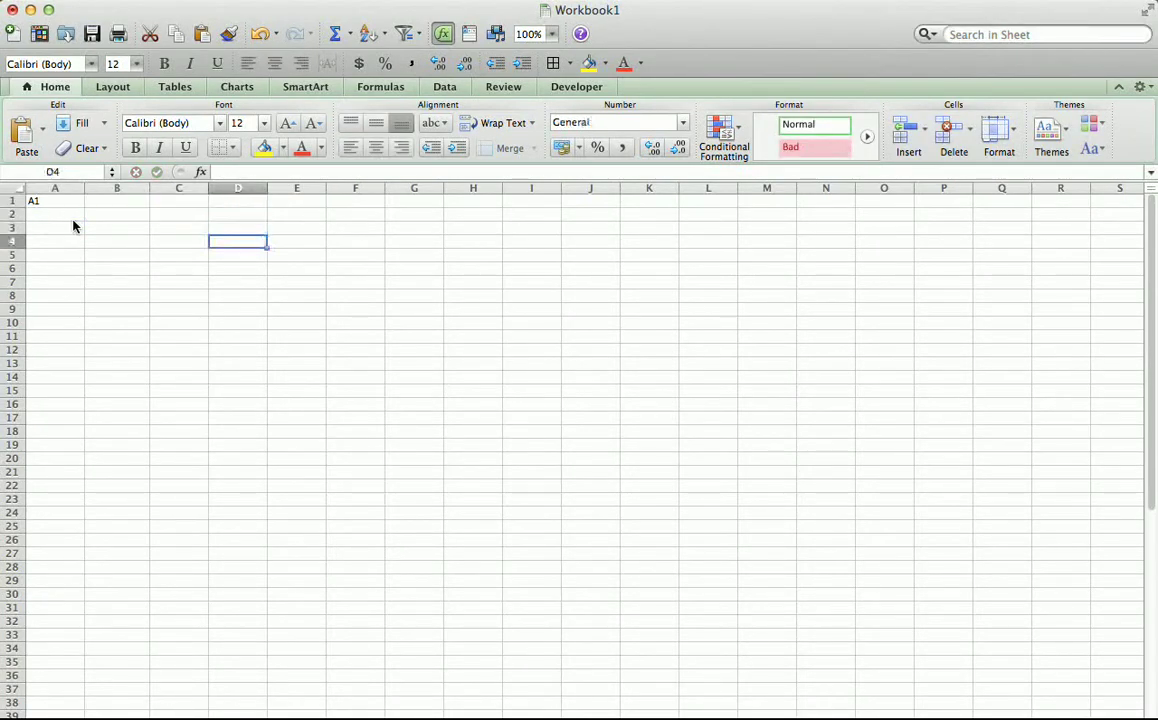
type("D")
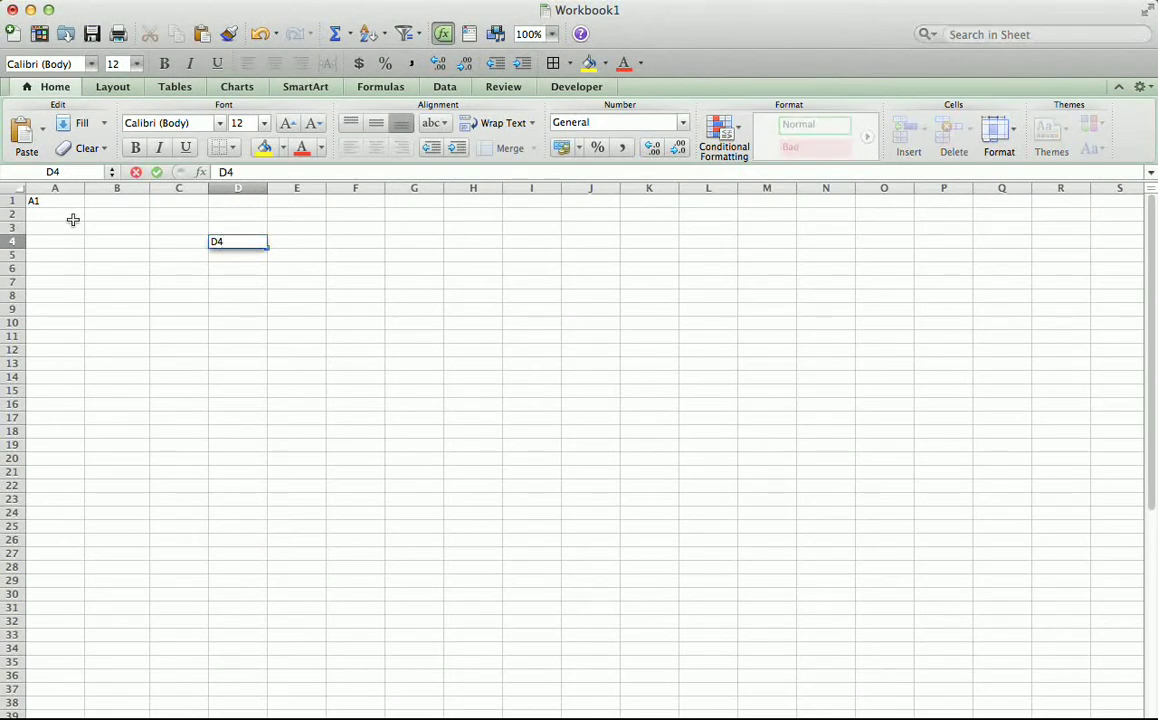
type("4")
key("Return")
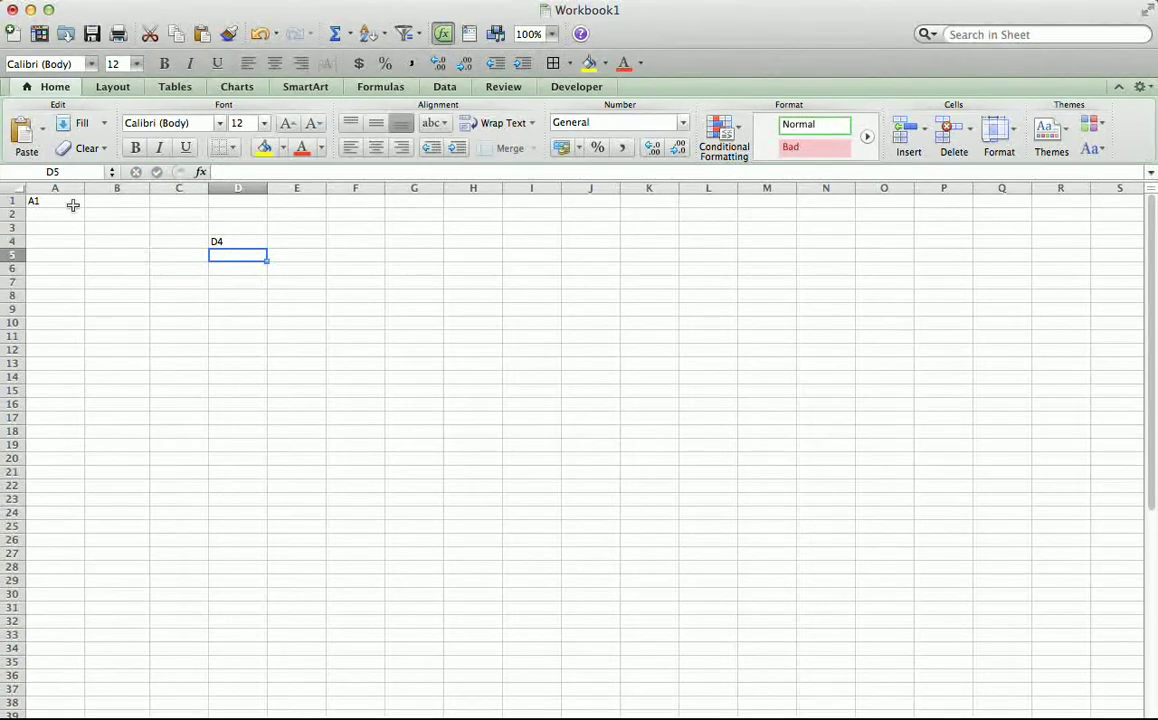
- Clear the sample texts from cells A1 and D4
left_click(50, 201)
key("Delete")
left_click(225, 241)
key("Delete")
left_click(120, 268)
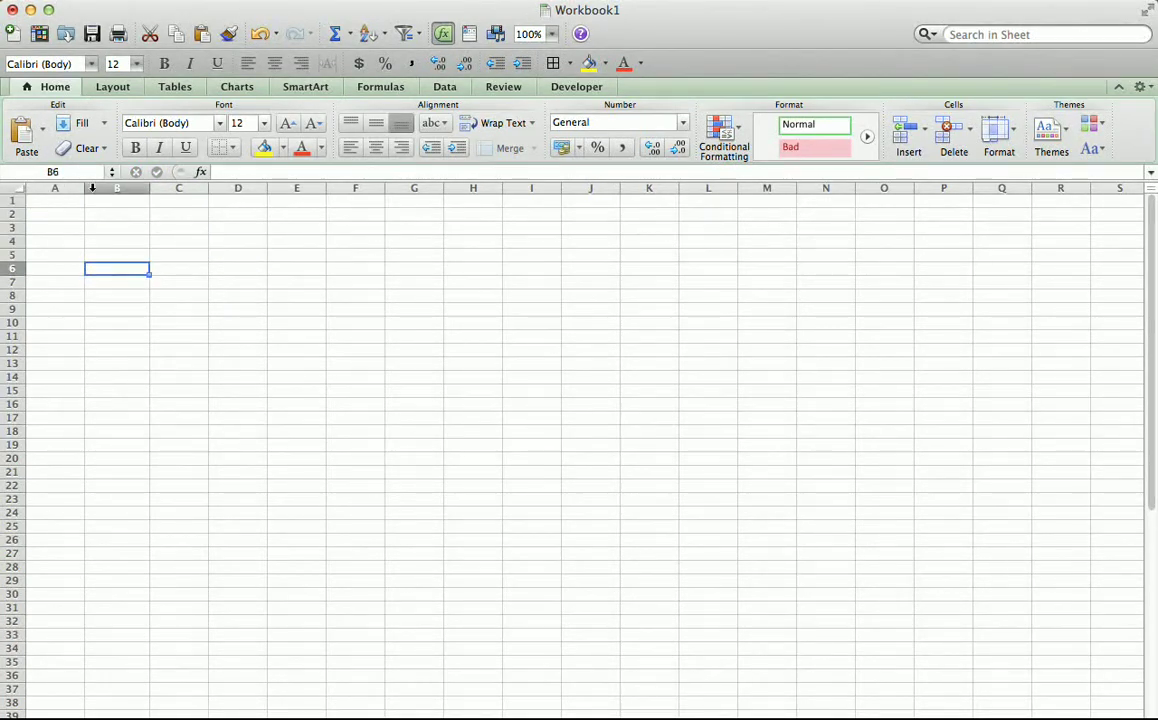
- Merge cells A1 through D1 and enter the title Budget in the merged cell
left_click_drag(65, 201, 222, 202)
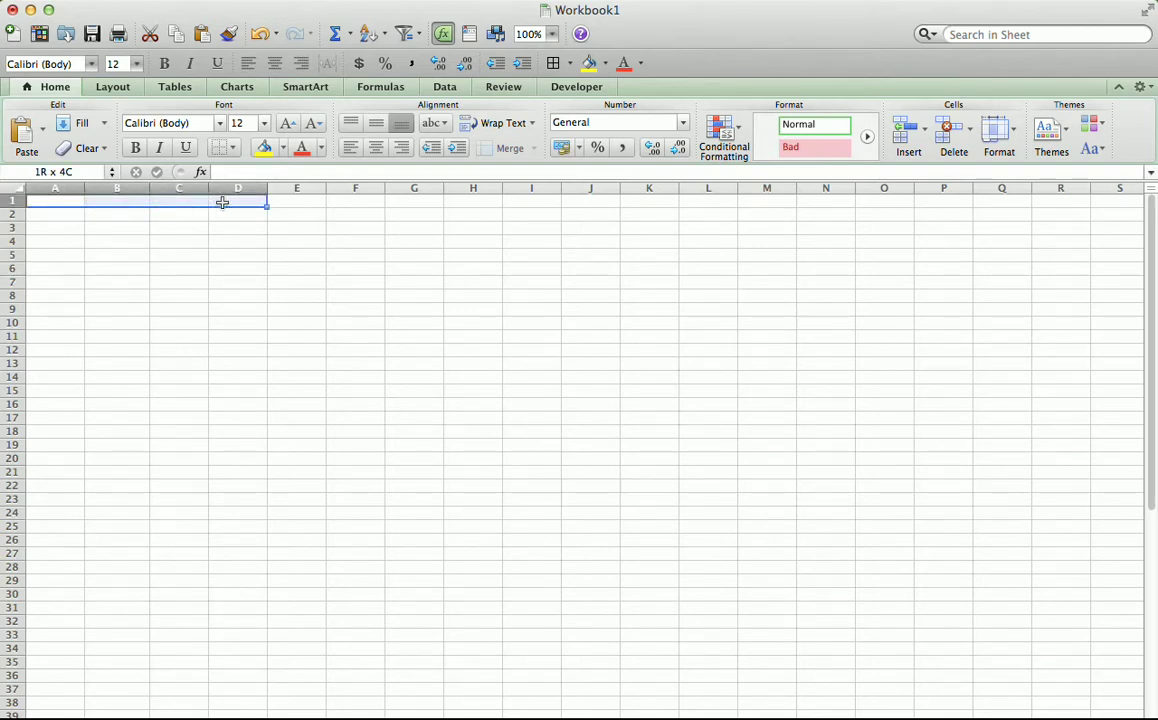
left_click_drag(222, 202, 222, 202)
left_click(497, 149)
type("Budger")
key("Return")
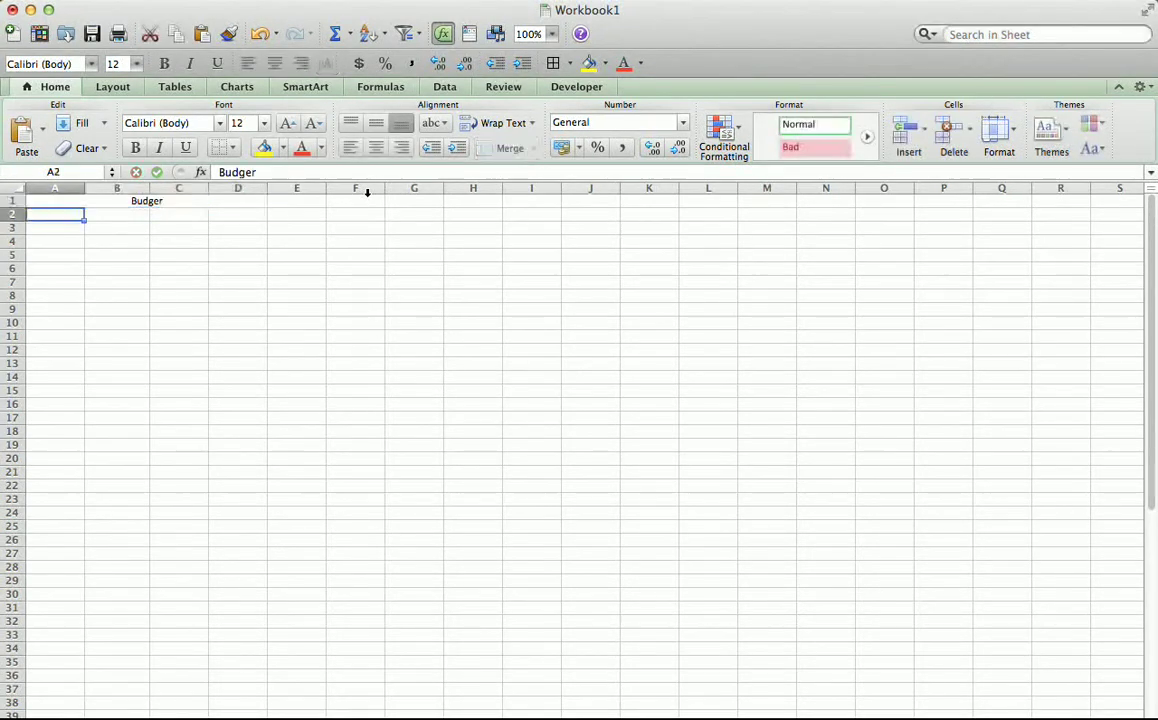
key("Up")
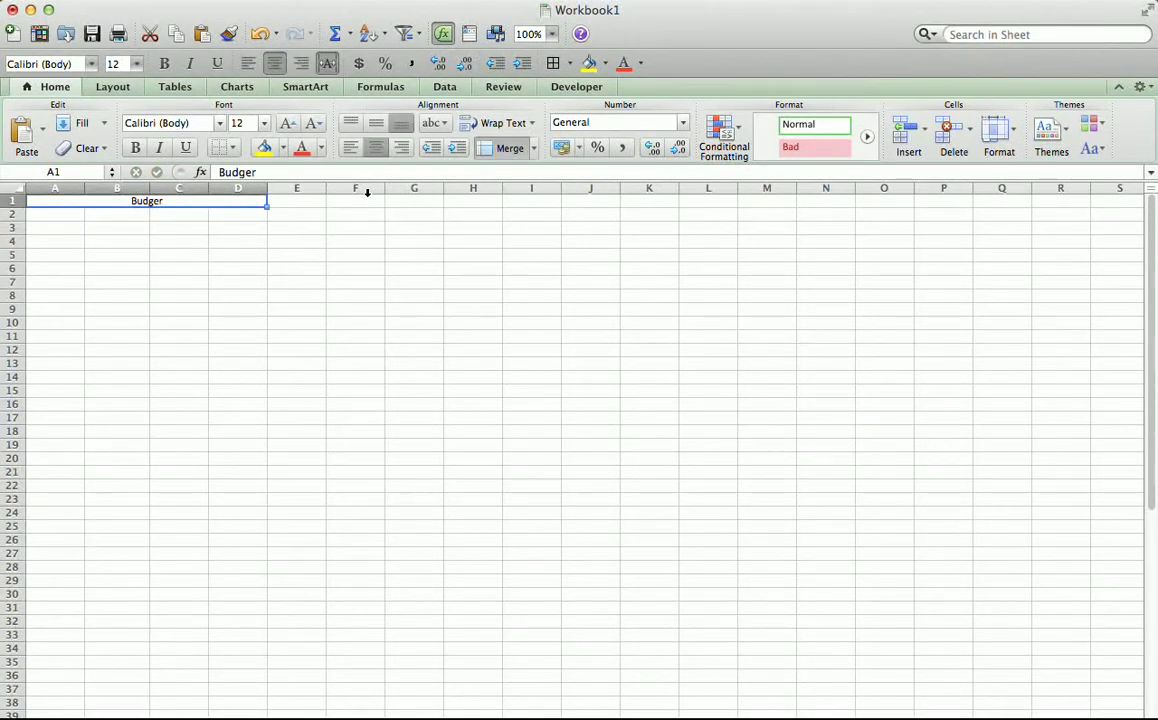
type("Budget")
key("Return")
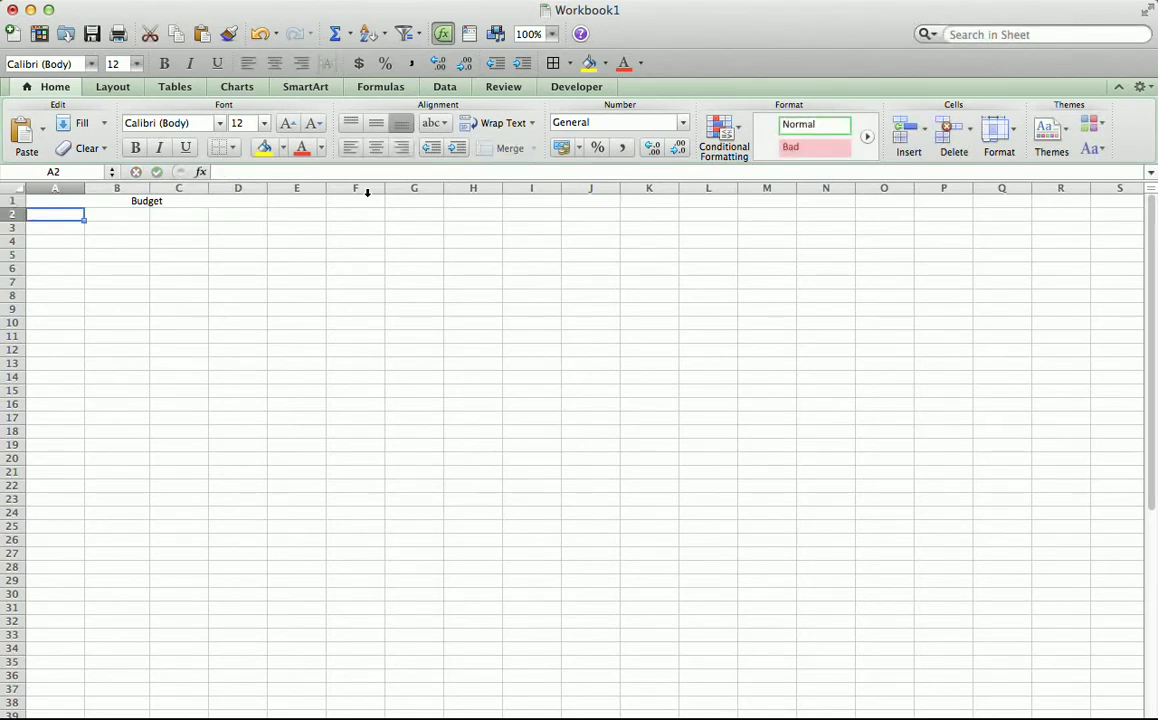
left_click(104, 202)
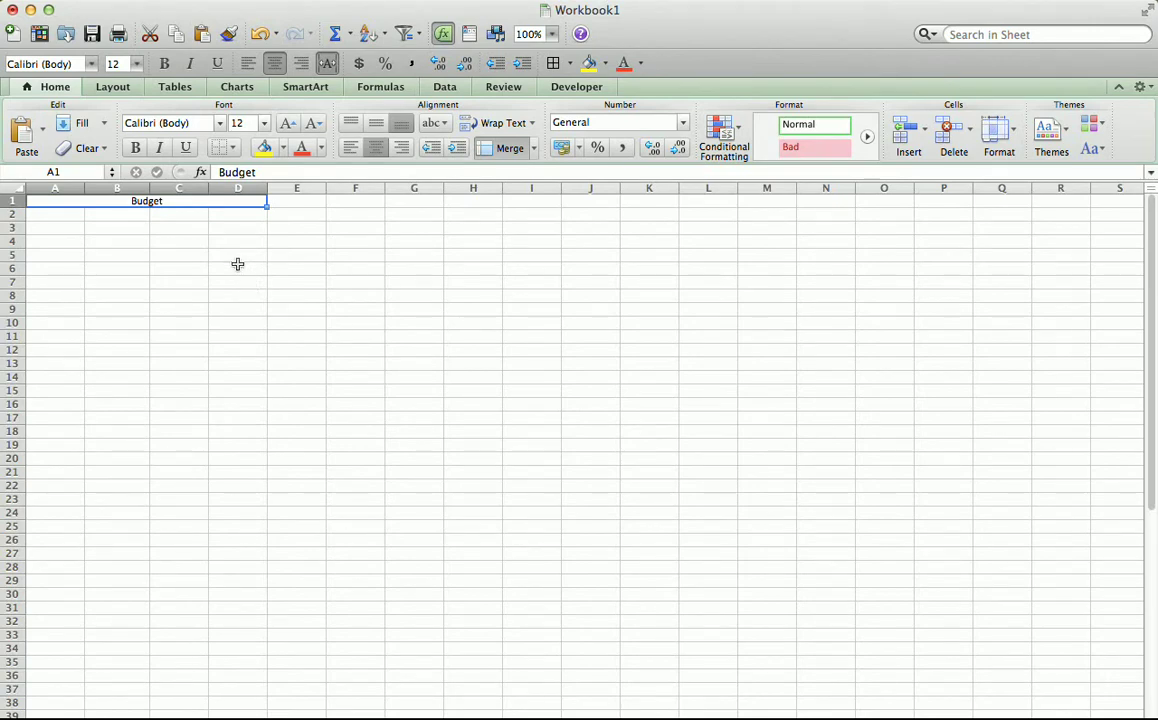
- Try merging cells D4 through D9 and undo the merge
left_click_drag(238, 246, 227, 305)
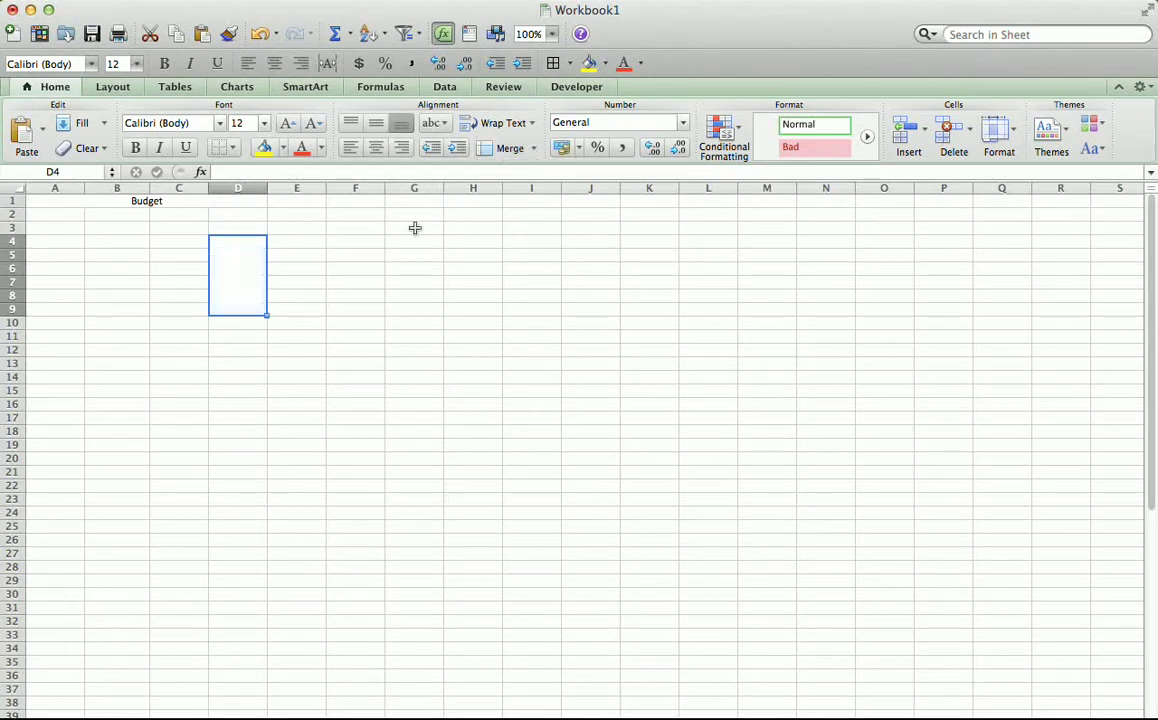
left_click(300, 364)
key("super+z")
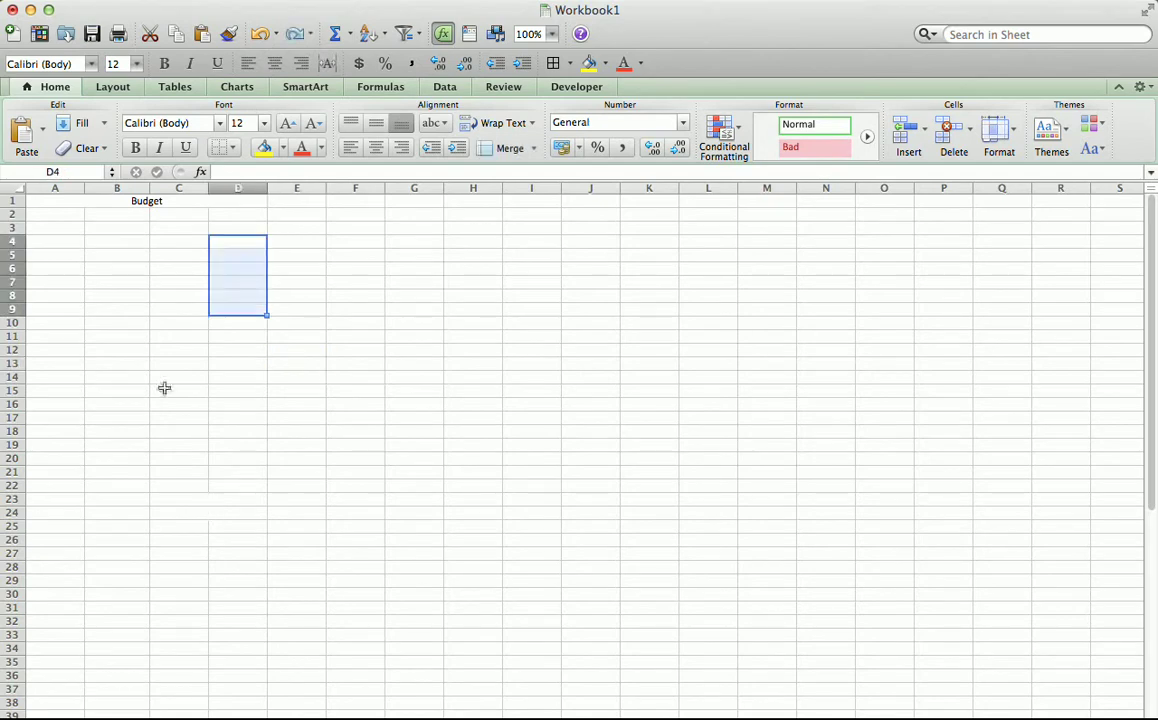
- Enter the labels Tithing, Food and Clothing in cells B3 through B5, keeping Clothing in regular, non-bold text
left_click(132, 239)
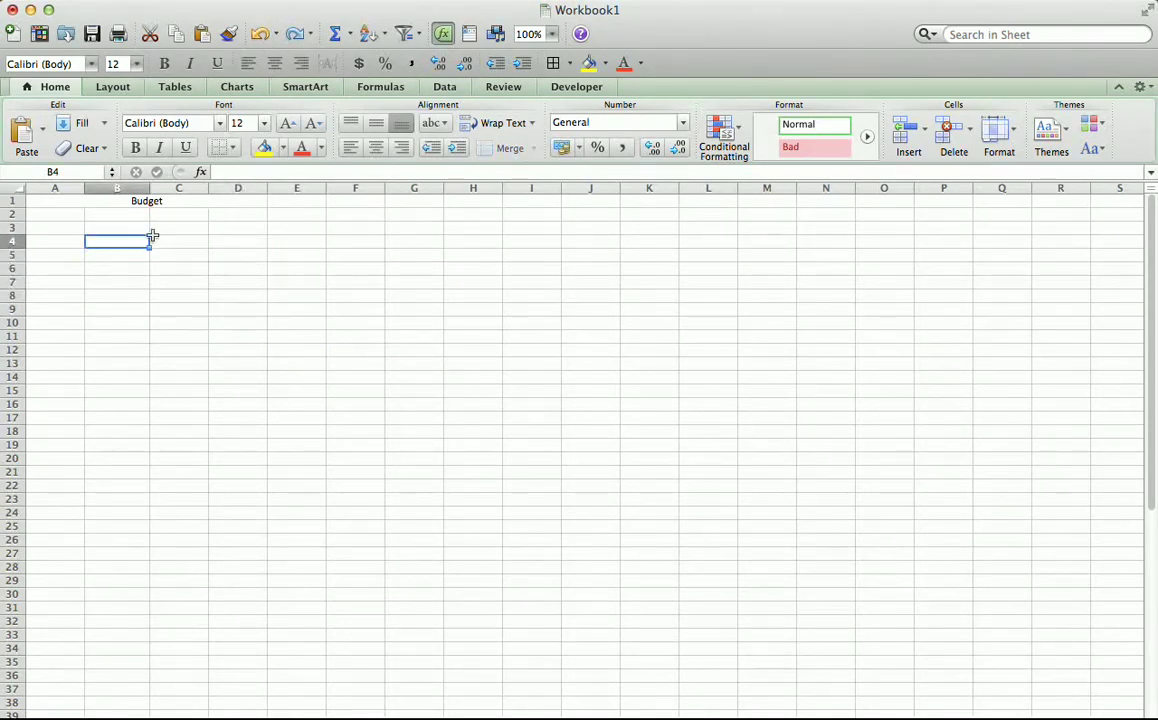
left_click(137, 227)
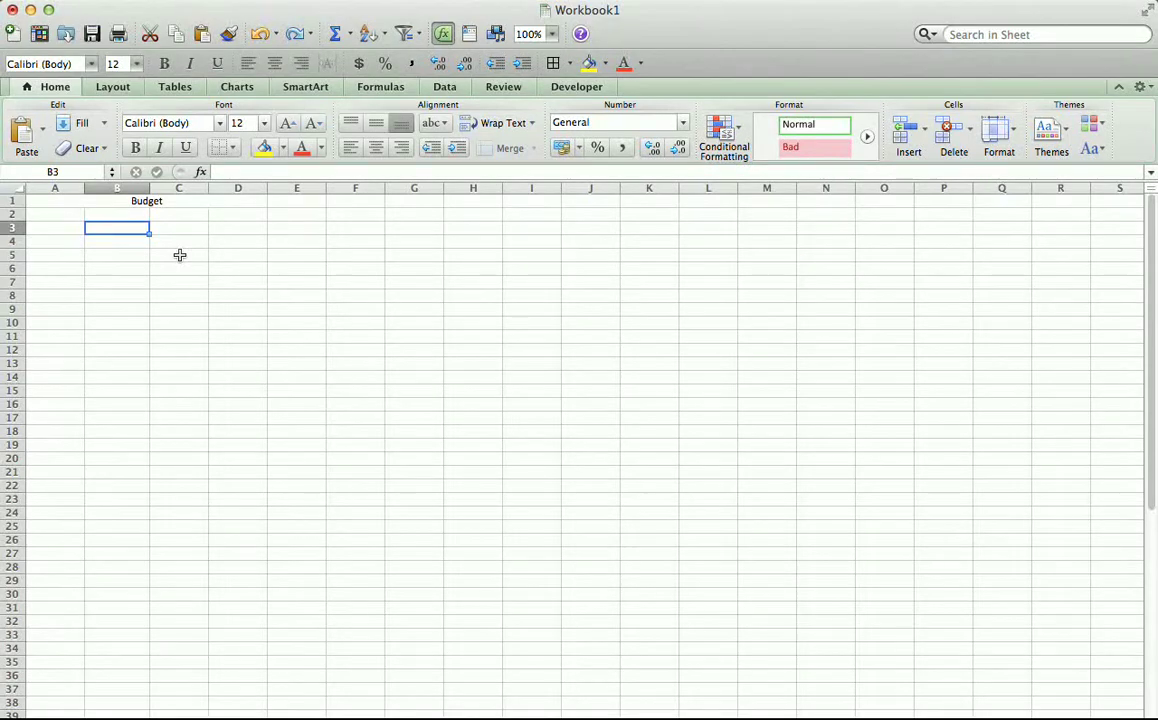
type("Tithing")
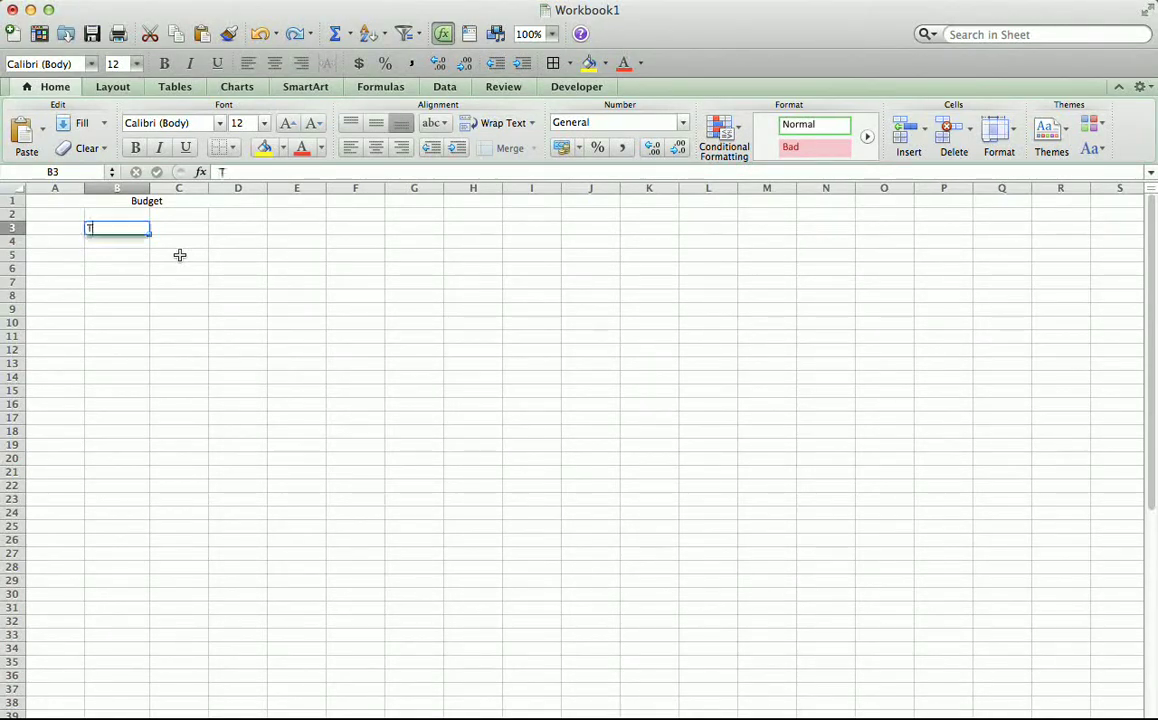
key("Return")
type("Food")
key("Return")
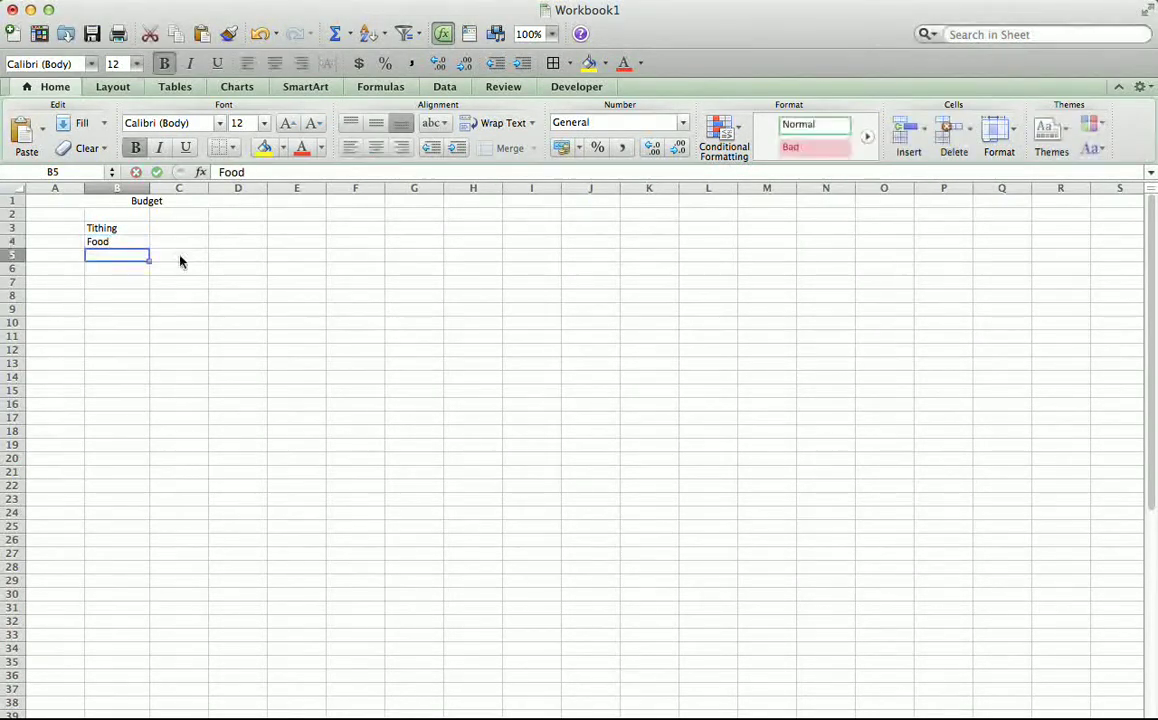
type("Clothing")
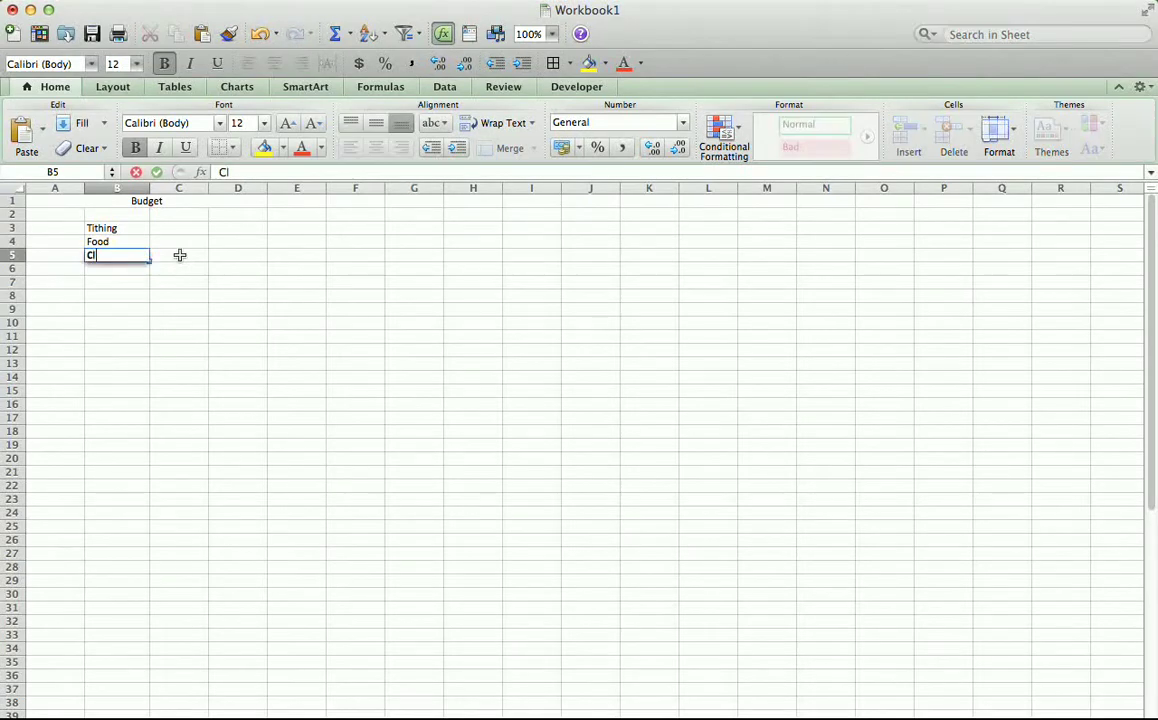
key("Return")
key("Up")
key("super+b")
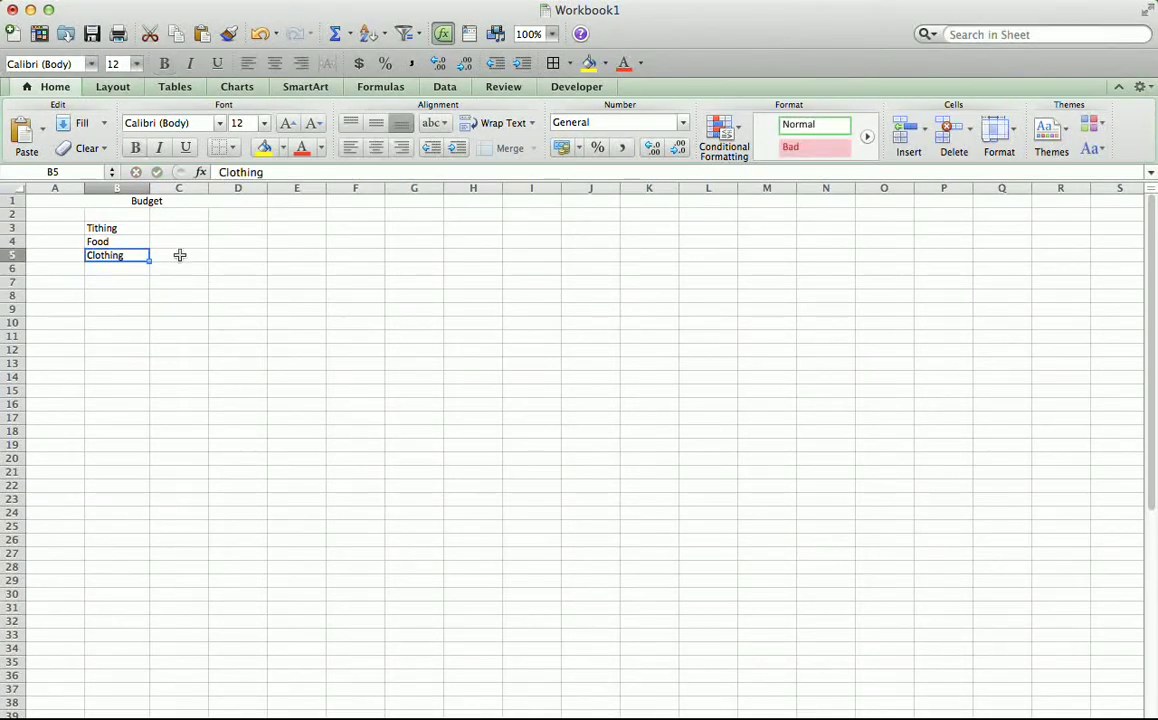
- Enter 500 as the Tithing amount in cell C3
left_click(180, 255)
key("Left")
key("Up")
key("Up")
key("Down")
key("Down")
key("Down")
left_click(180, 255)
key("Up")
key("Up")
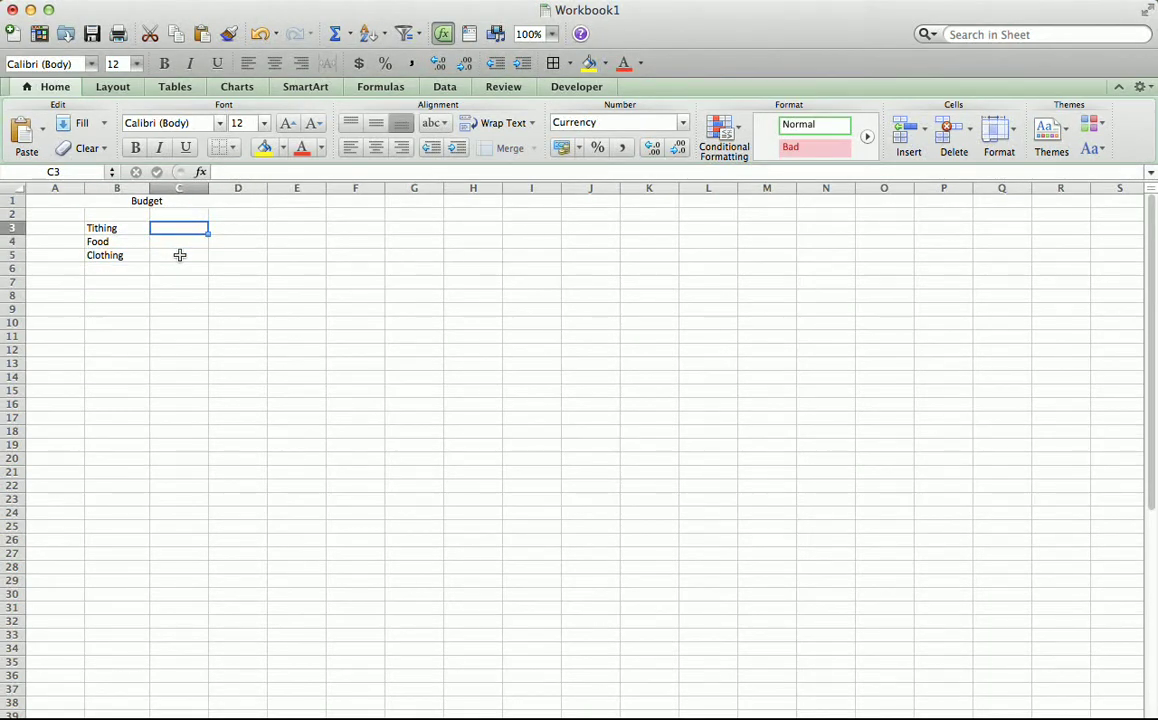
type("500")
key("Return")
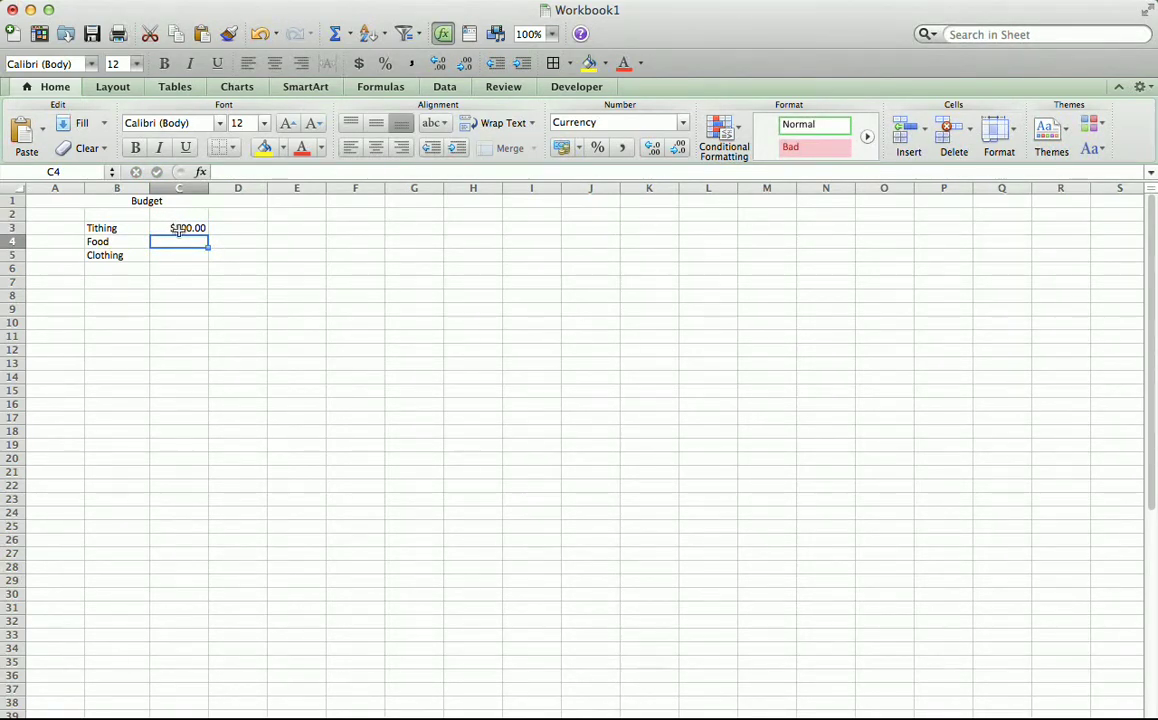
- Enter 500 in the unformatted cell D4
left_click(244, 241)
type("500")
key("Return")
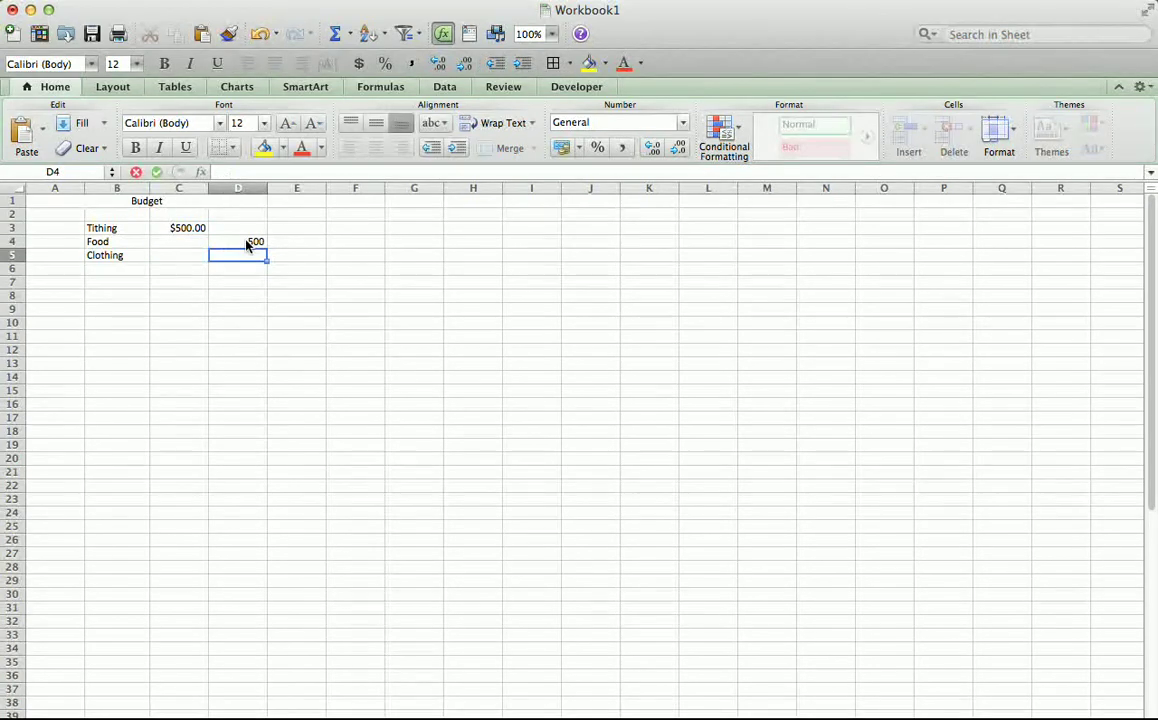
- Format all of column C as Currency with the $ symbol
left_click(183, 187)
right_click(183, 187)
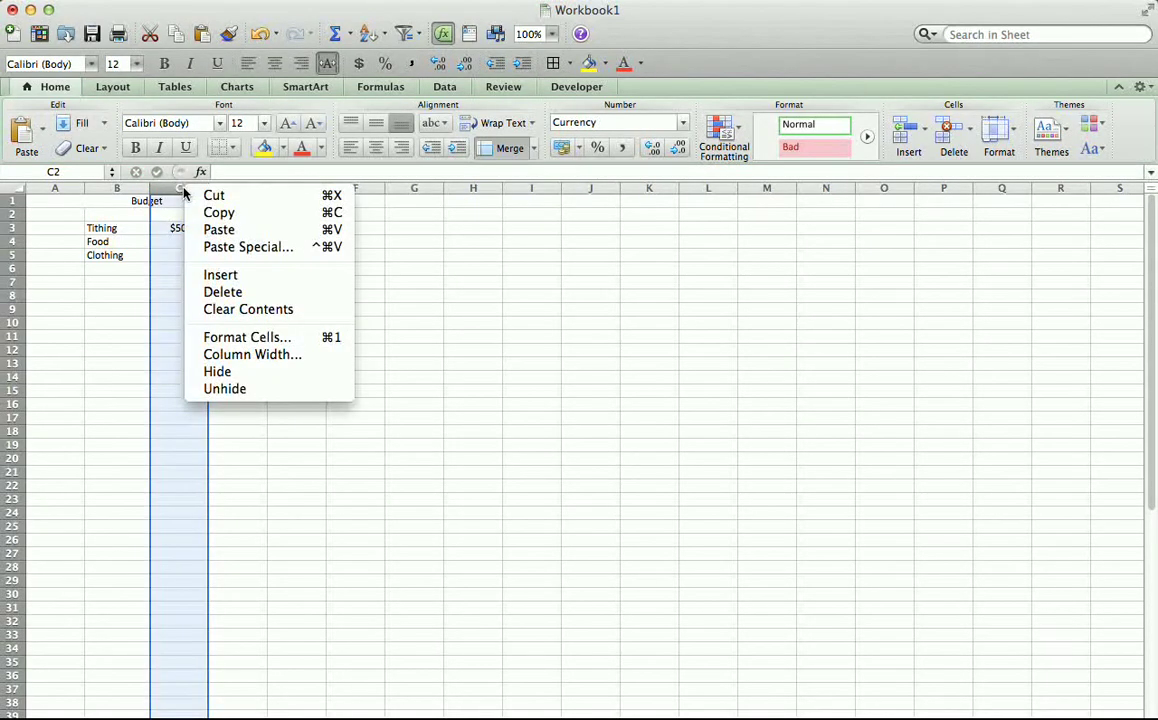
left_click(228, 340)
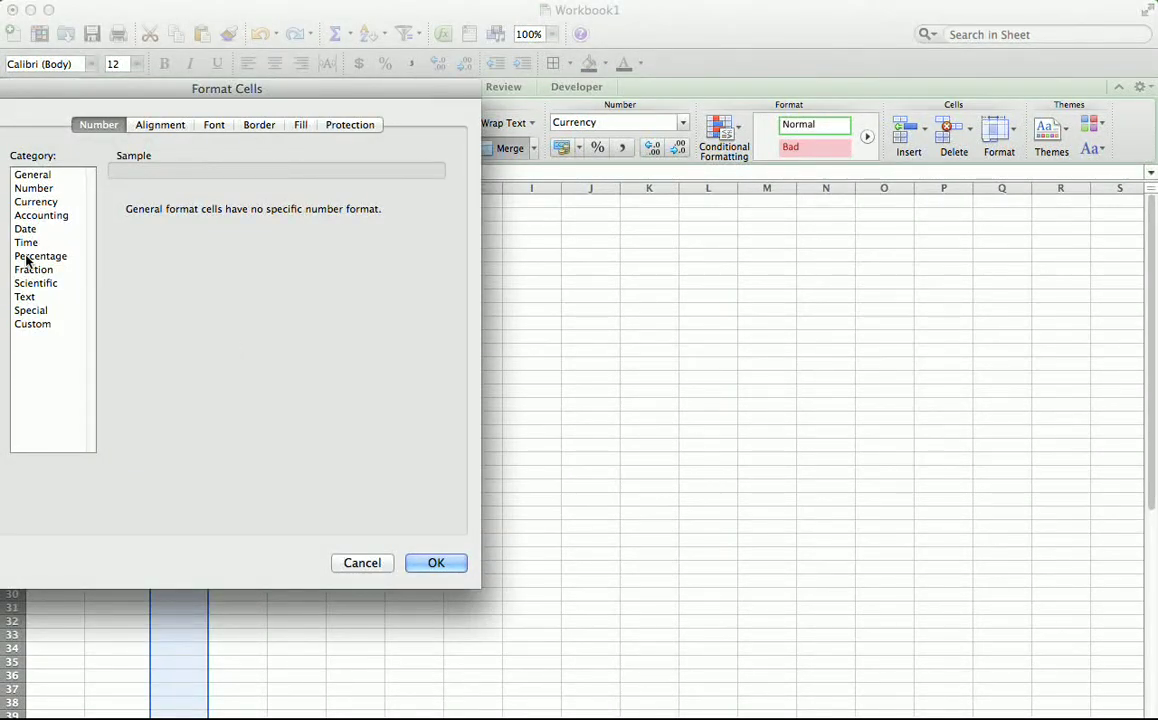
left_click(42, 203)
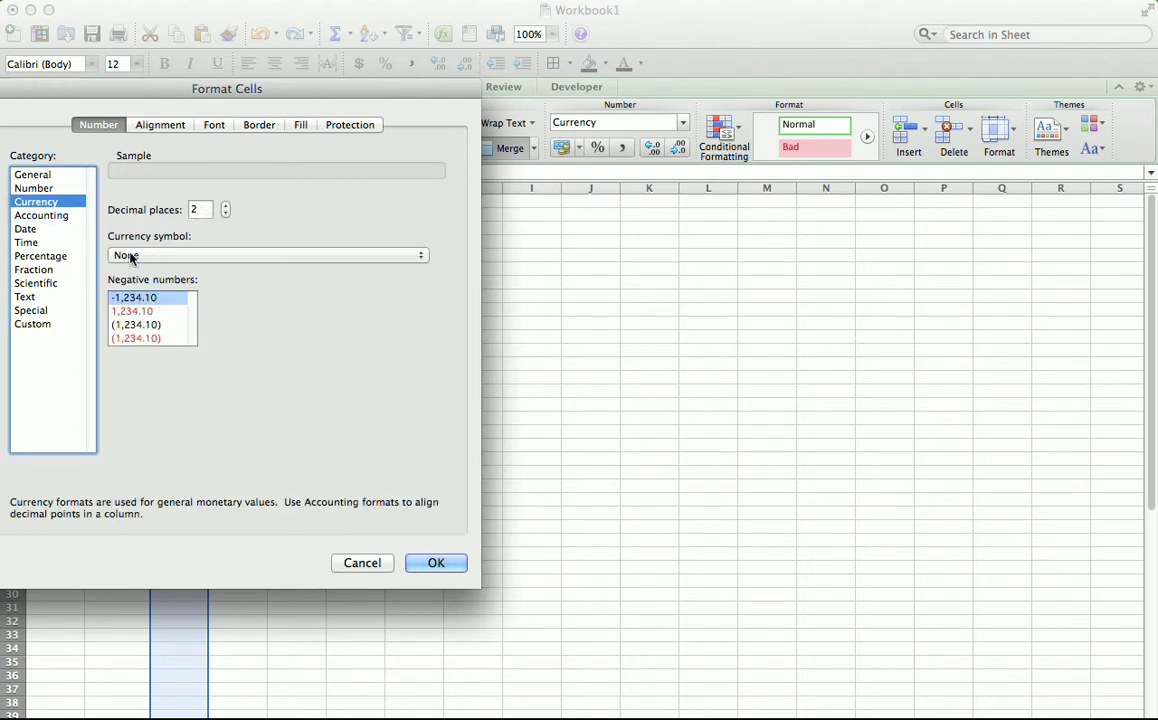
left_click(195, 258)
left_click(190, 268)
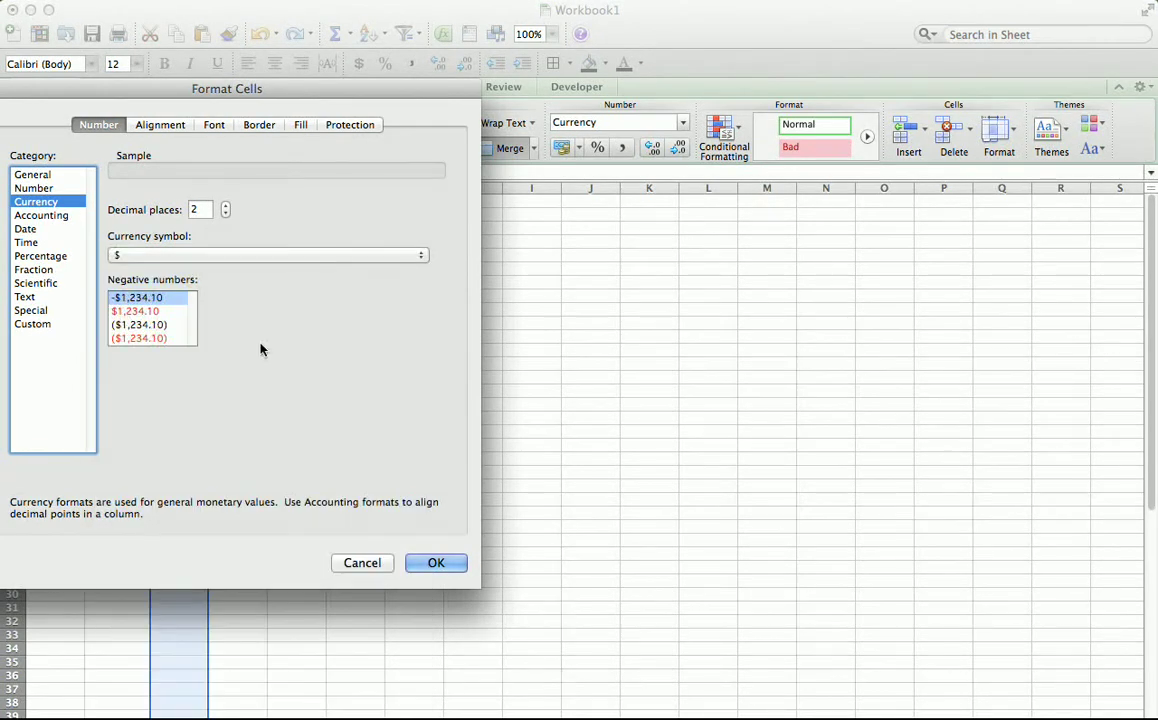
left_click(425, 563)
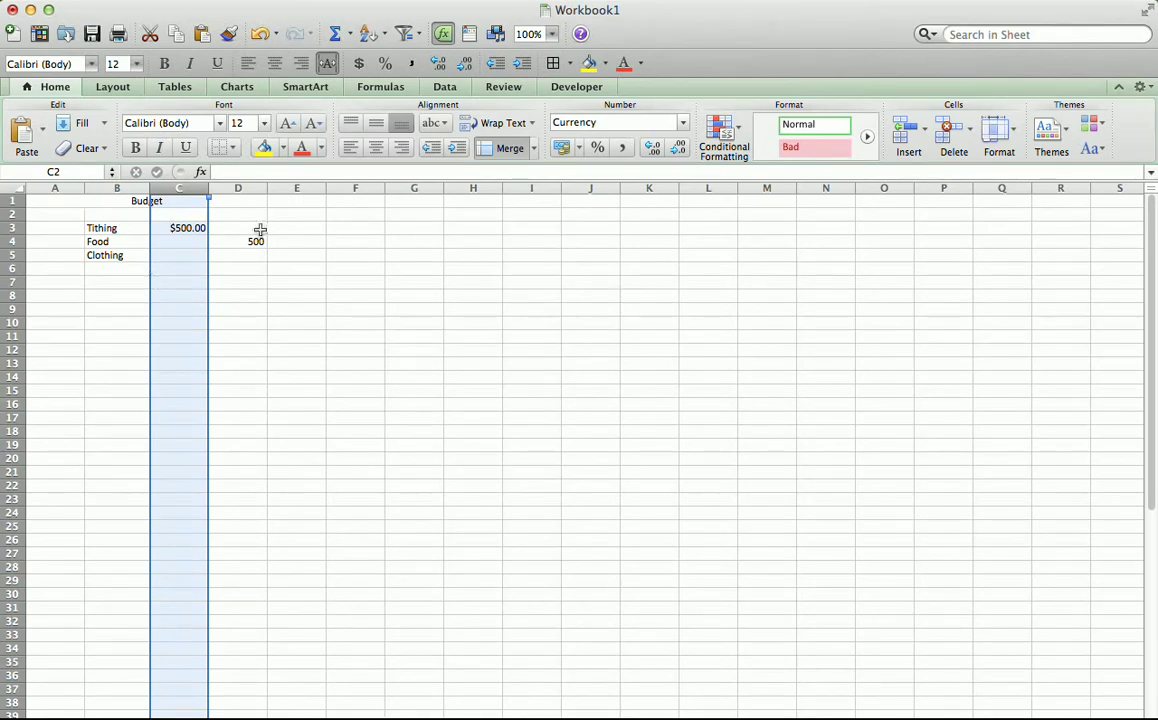
- Clear the number from cell D4
left_click(245, 241)
key("Delete")
left_click_drag(183, 255, 181, 242)
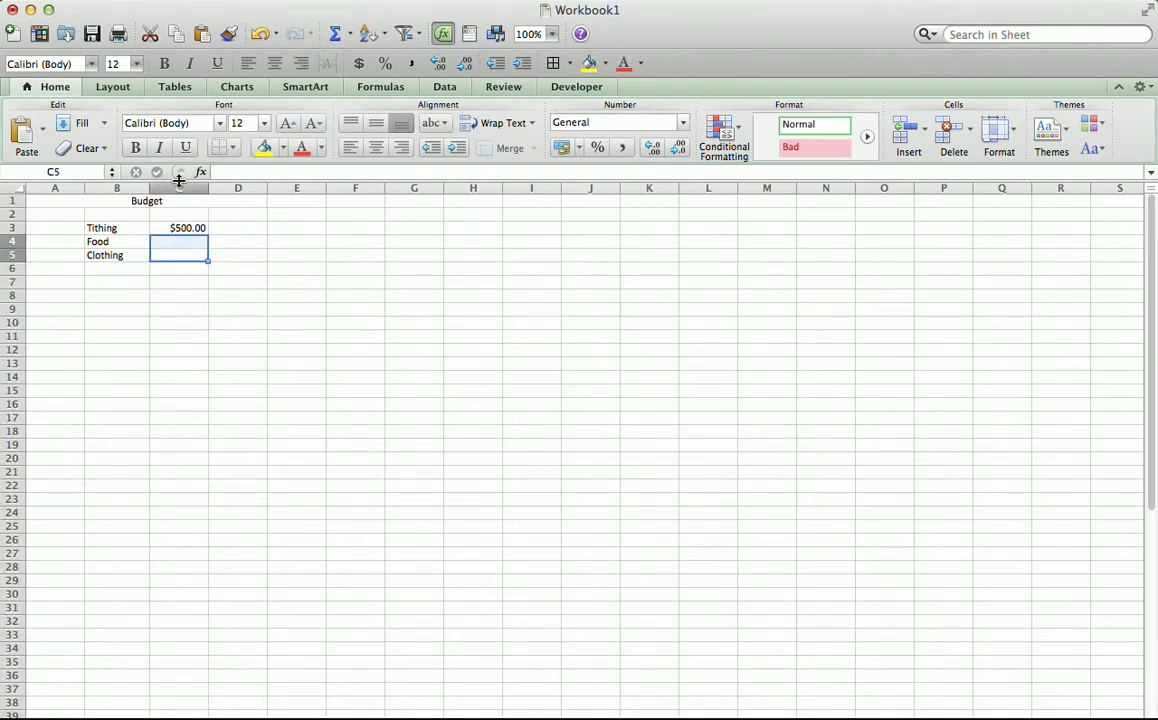
left_click(168, 390)
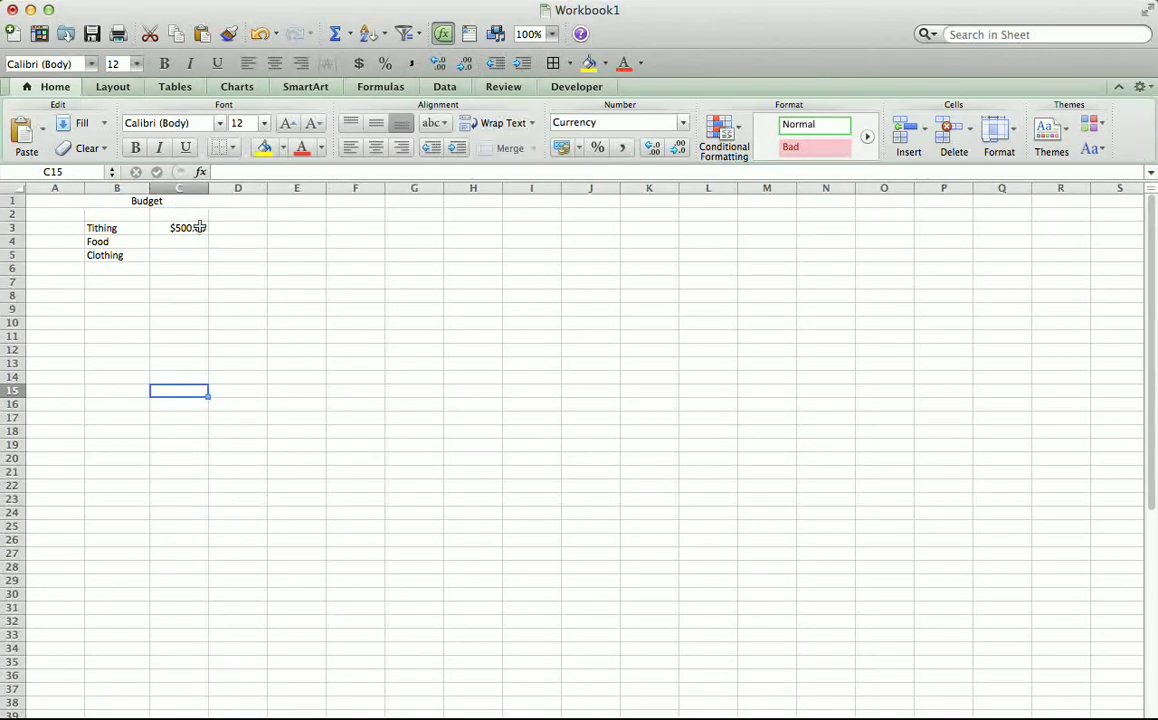
- Enter 25 as the Food amount in cell C4
left_click(193, 243)
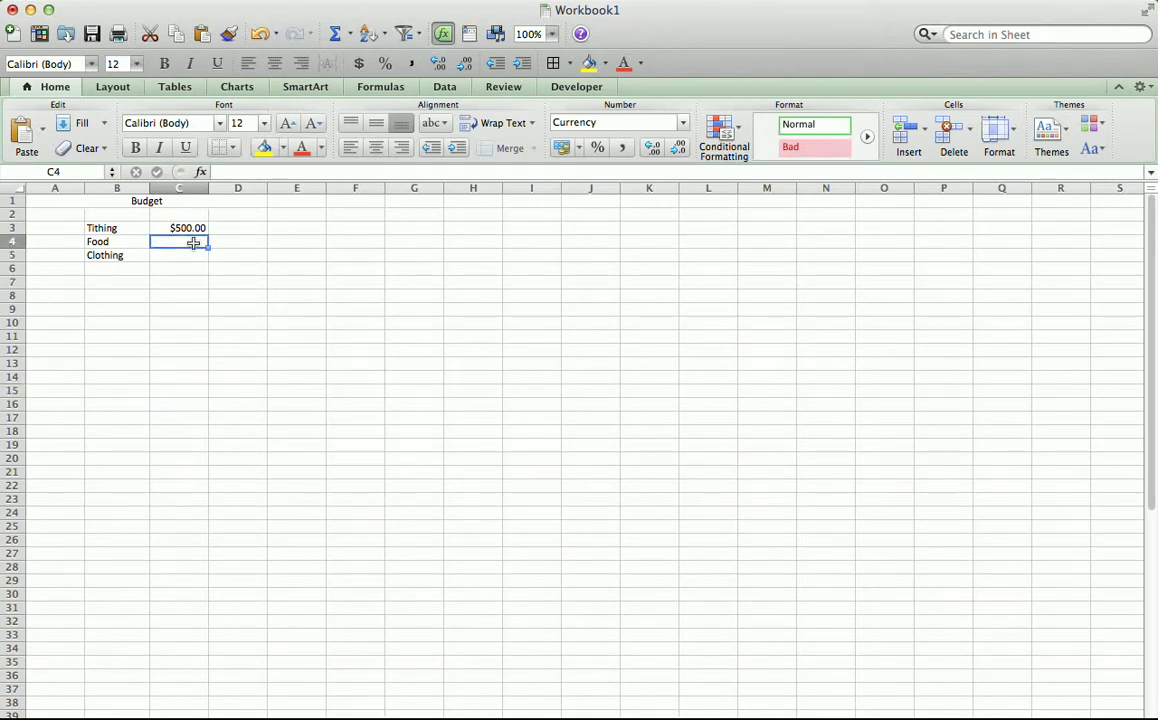
type("25")
key("Return")
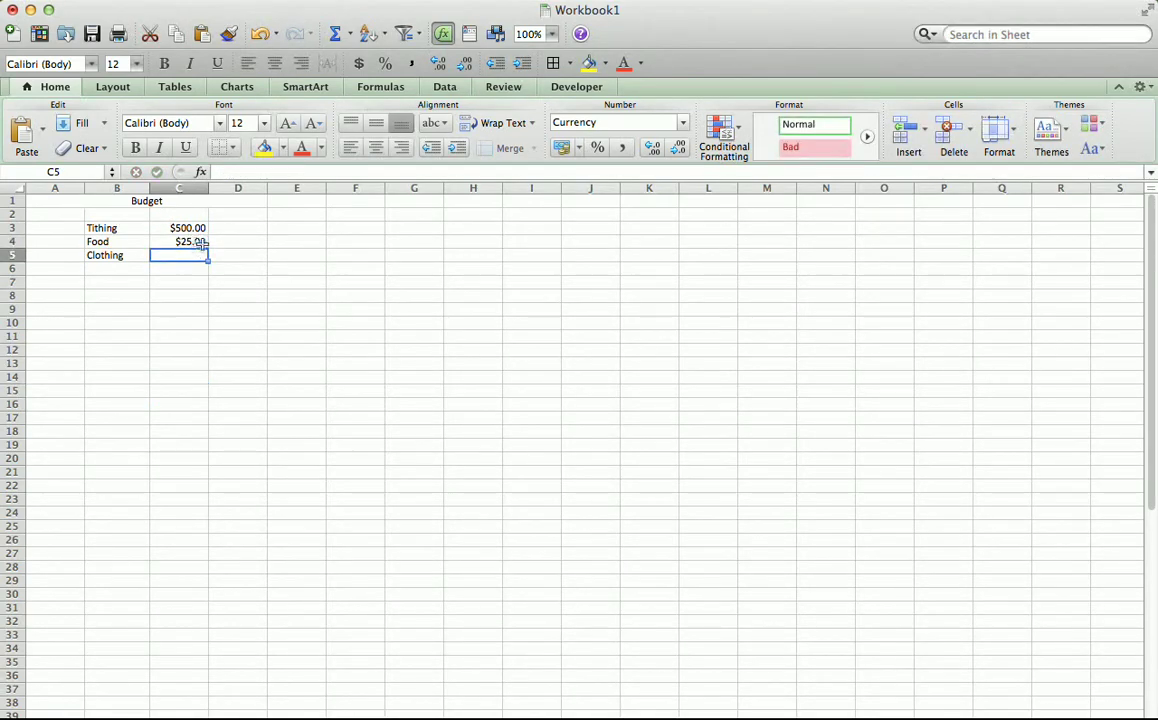
- Replace the Food amount in cell C4 with 120
key("Up")
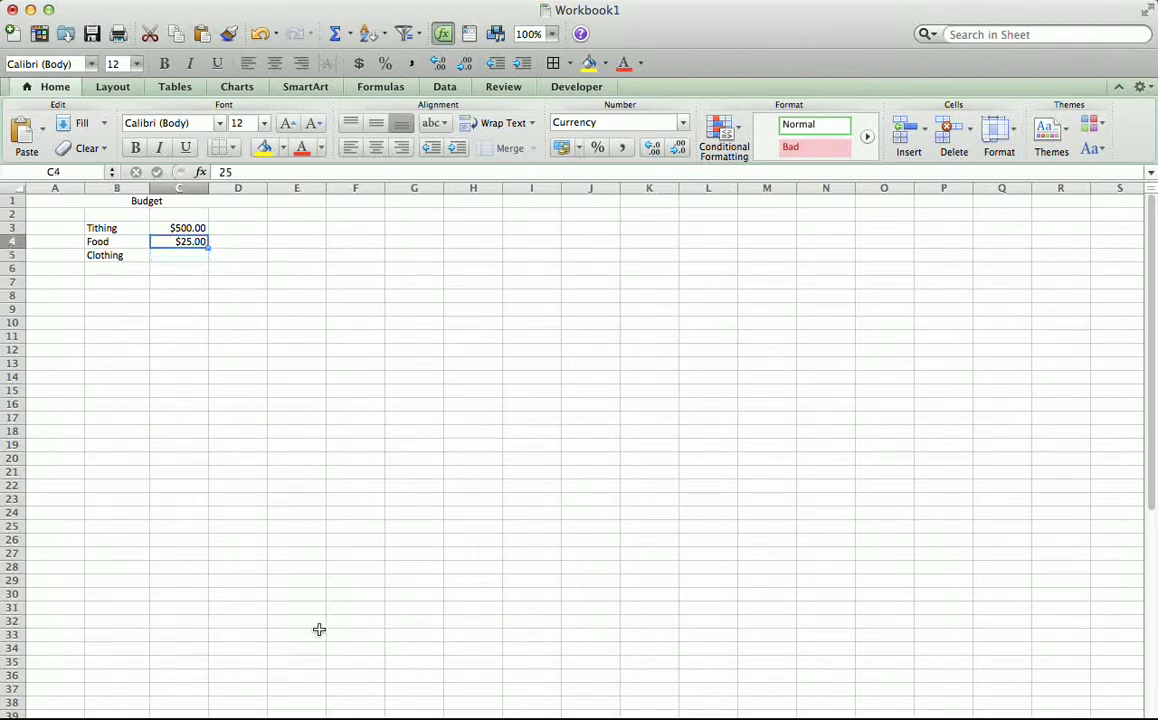
key("Delete")
type("120")
key("Return")
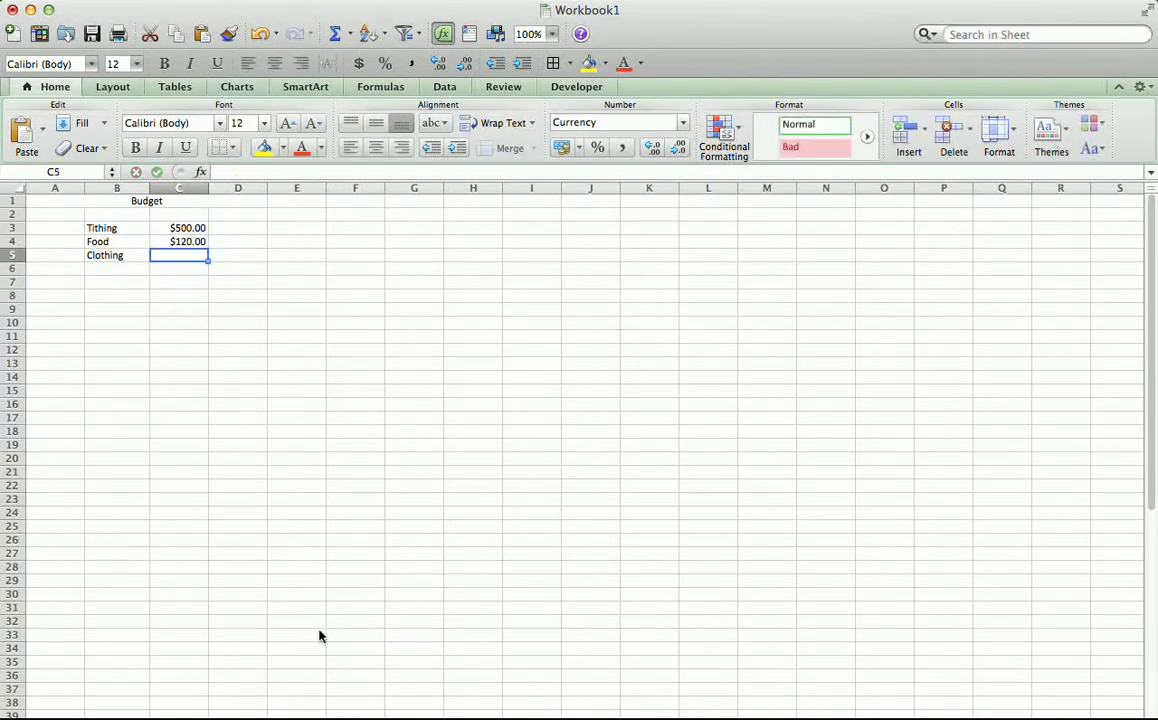
- Enter 36 as the Clothing amount in cell C5
type("36")
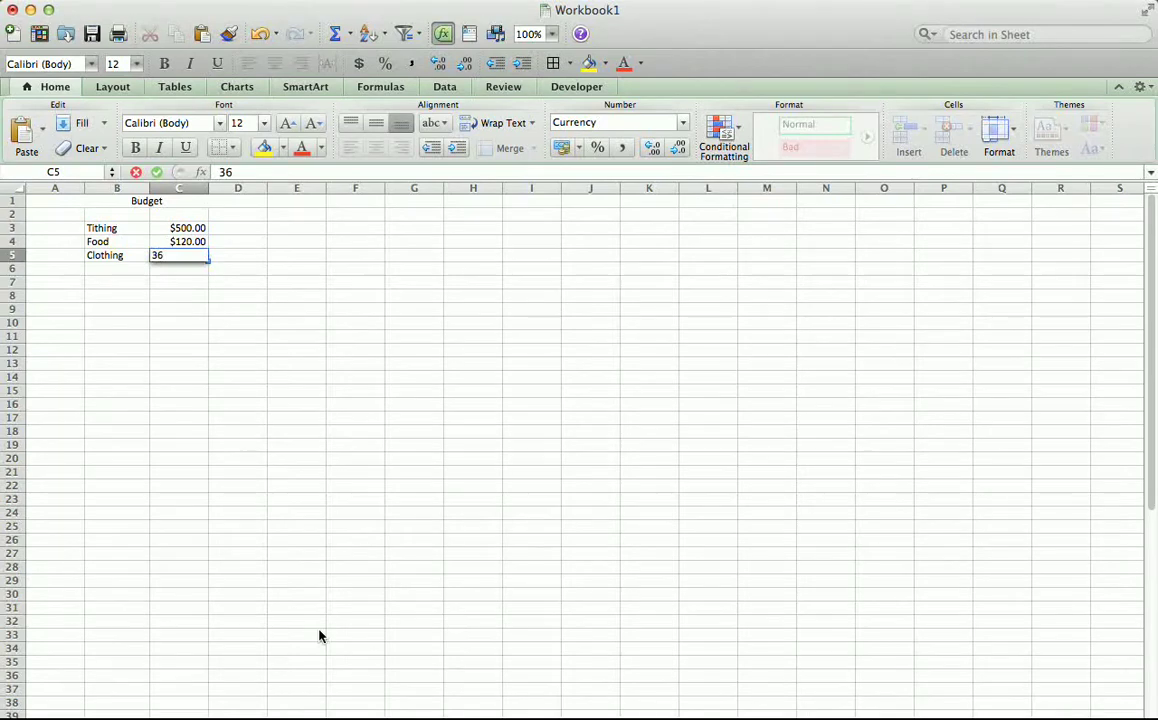
key("Return")
key("Return")
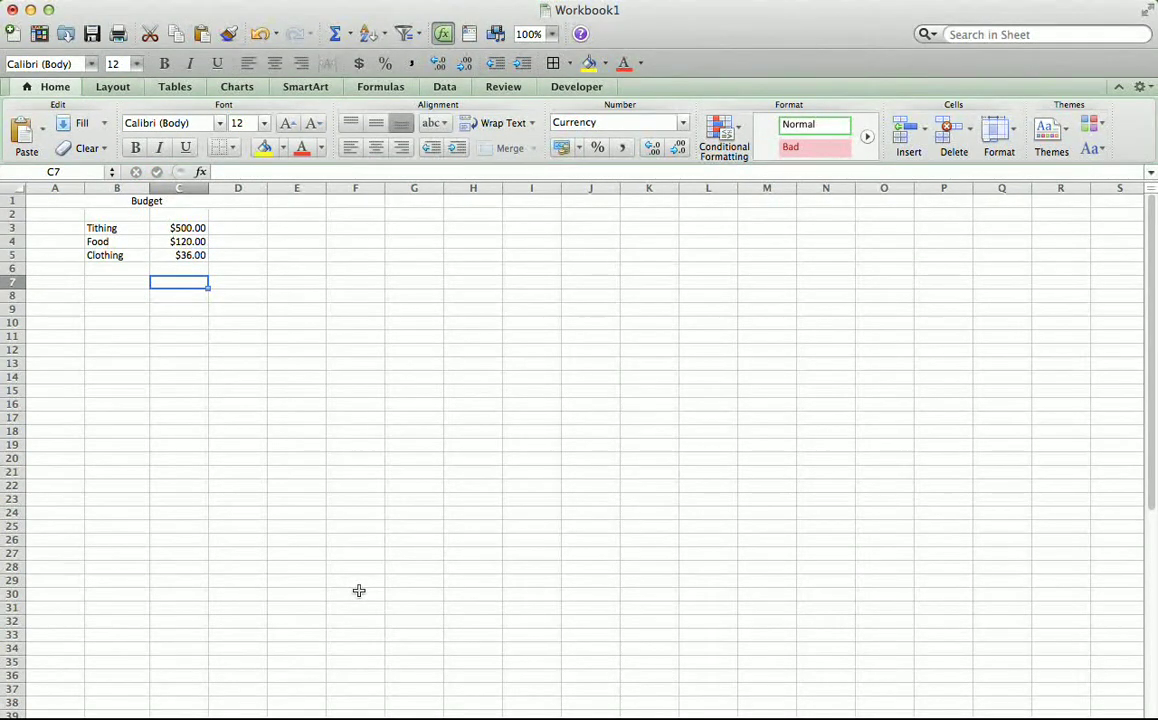
- Change the Food amount in cell C4 to 800
key("Up")
key("Up")
key("Up")
type("800")
key("Return")
key("Return")
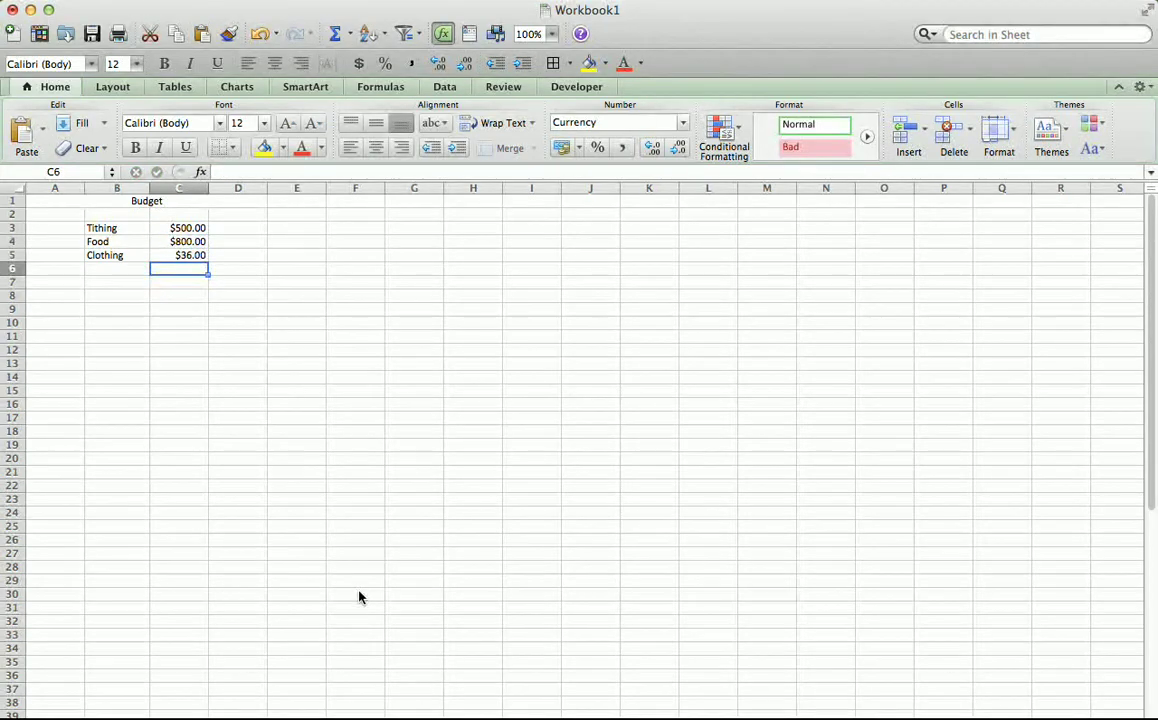
- Enter the label Expenses in cell B7, two rows beneath the Clothing row
key("Return")
key("Up")
key("Down")
key("Left")
type("Expe")
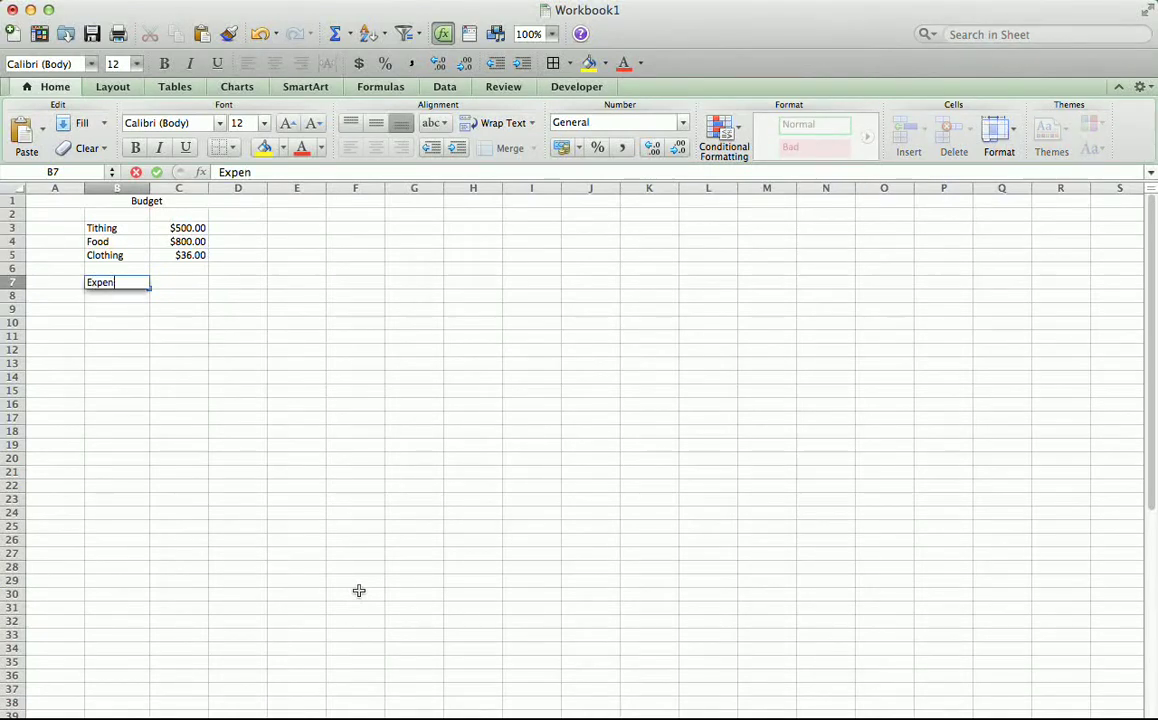
key("Up")
key("Down")
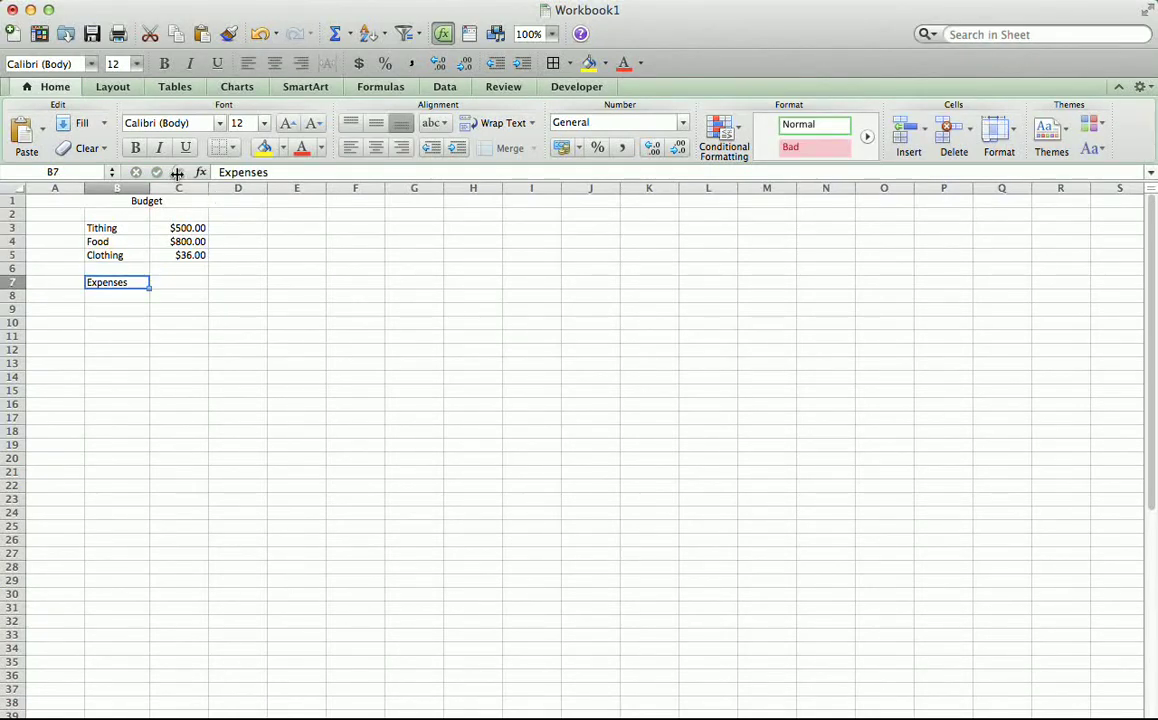
- Format the Expenses label in cell B7 as bold and italic
left_click(136, 148)
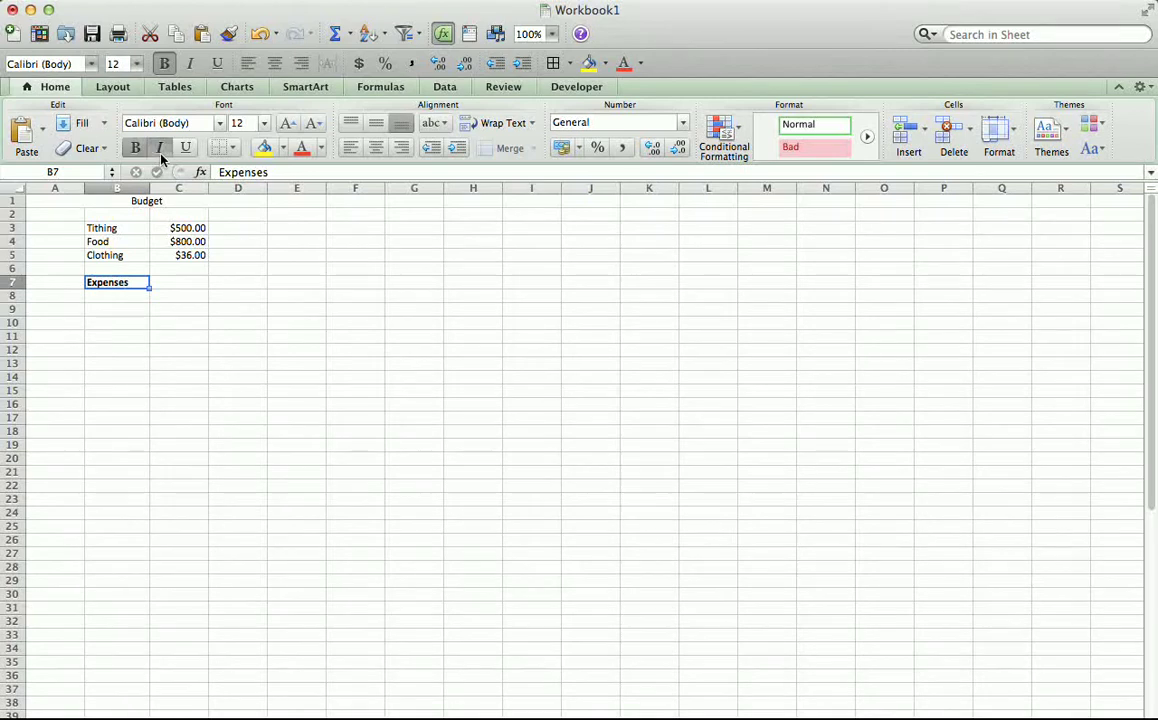
left_click(159, 148)
left_click(178, 293)
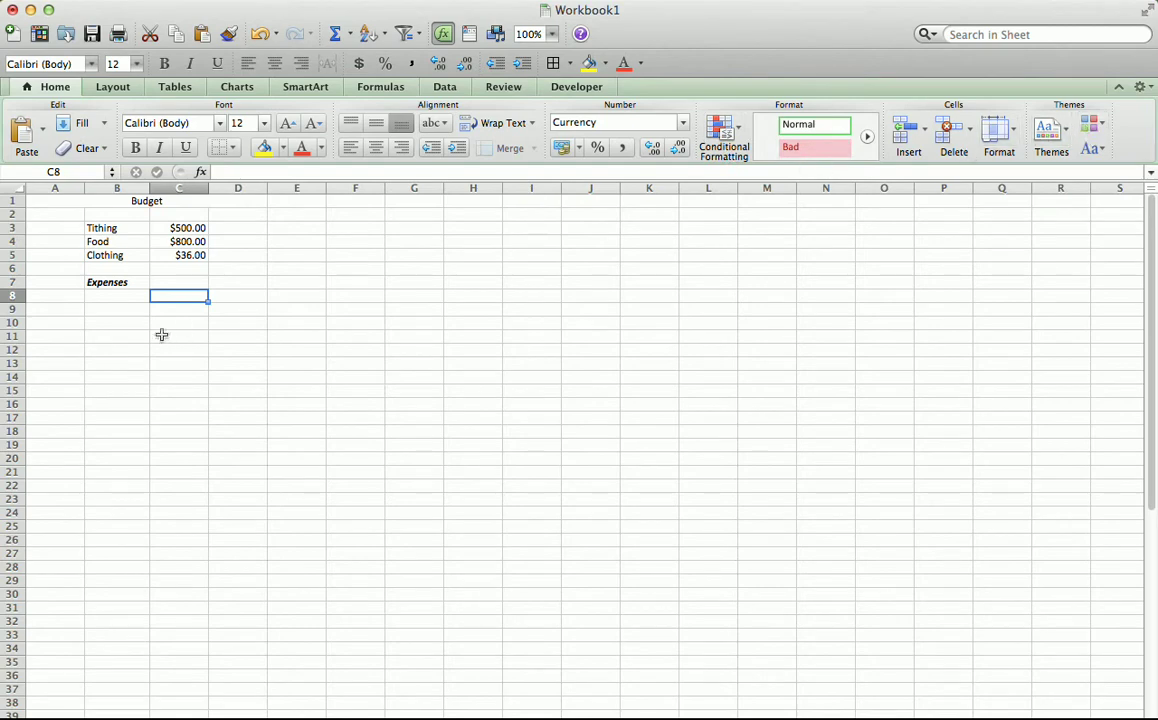
- Enter the formula =C3+C4+C5 in cell C7 to add up the three expense amounts
left_click(196, 282)
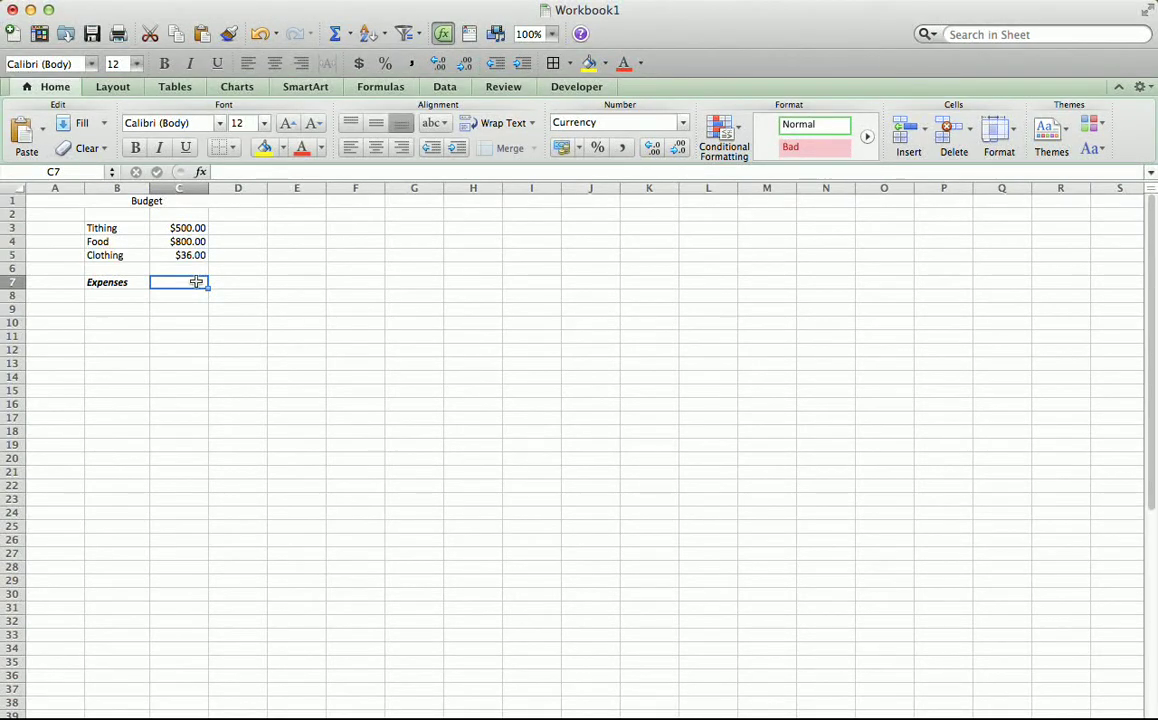
type("=")
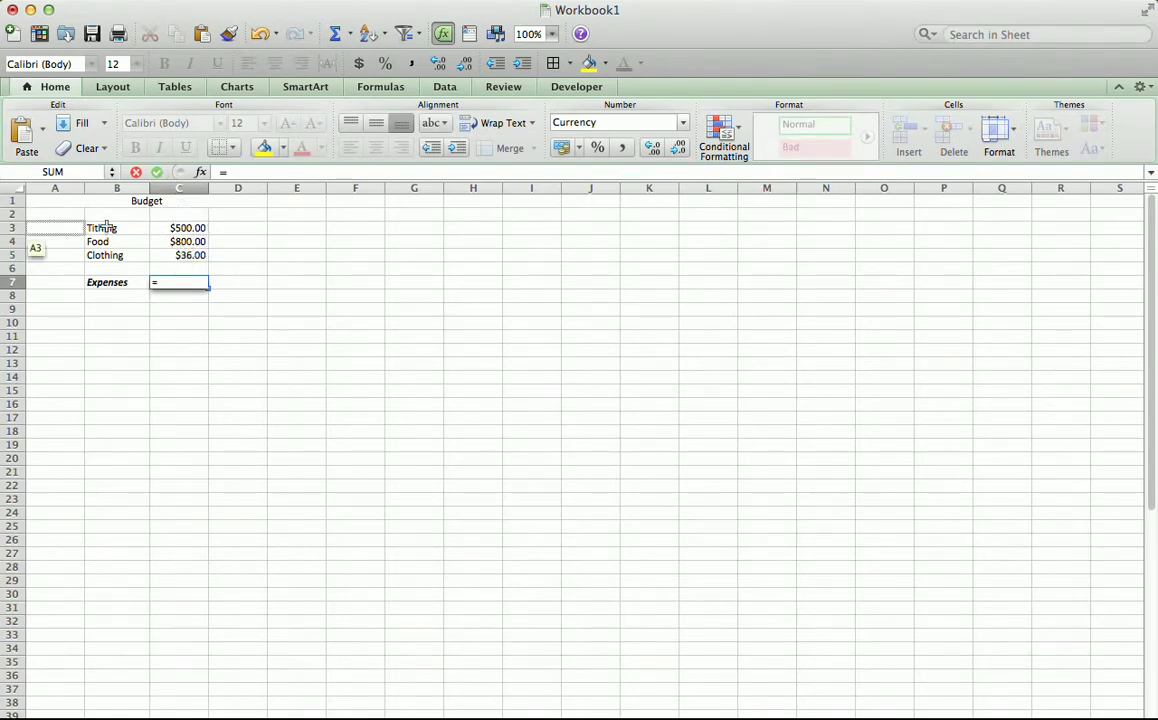
type("C3+")
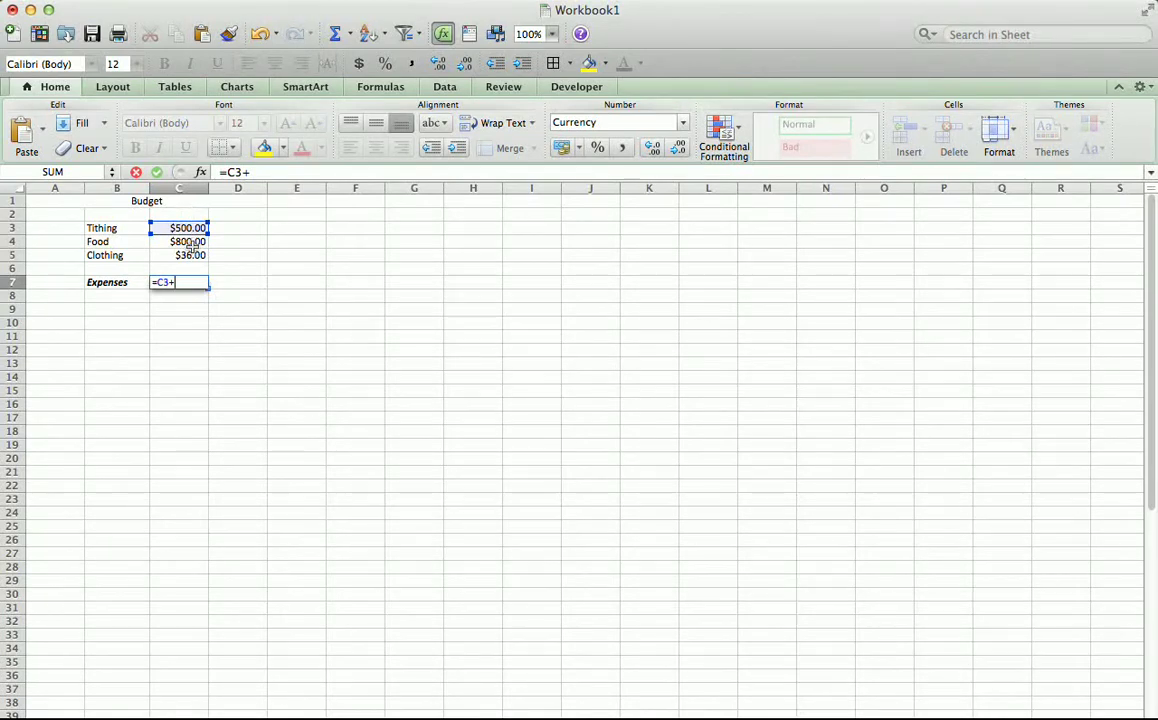
type("C4+")
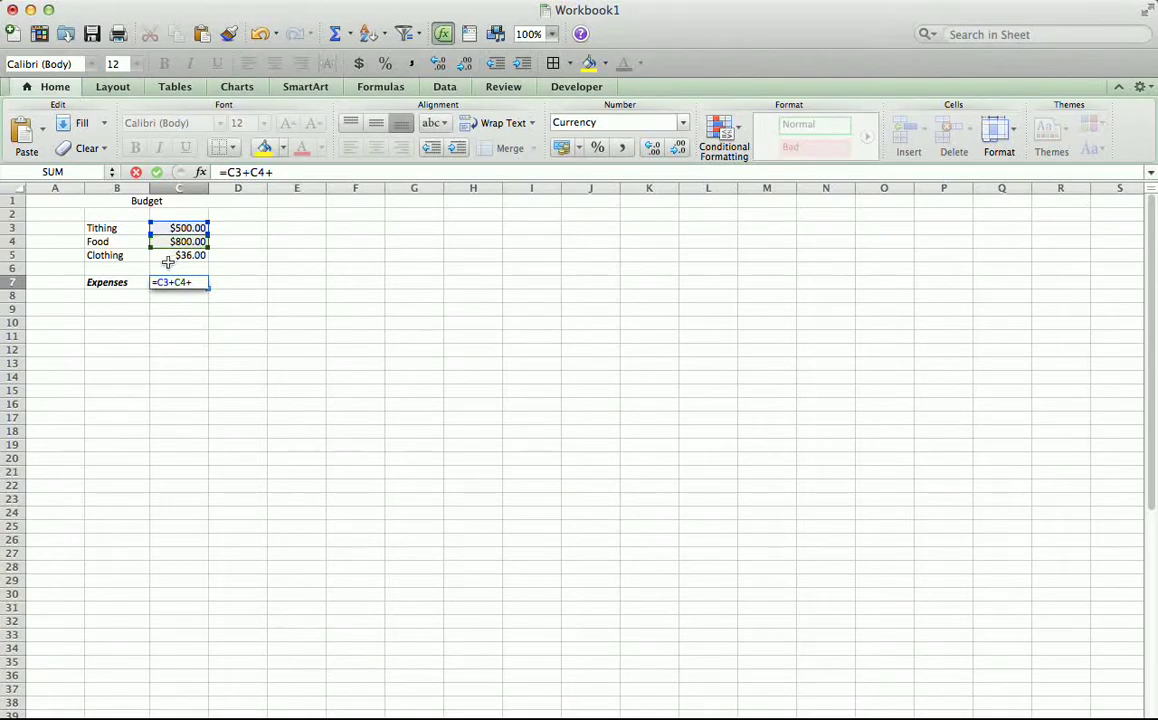
type("C5")
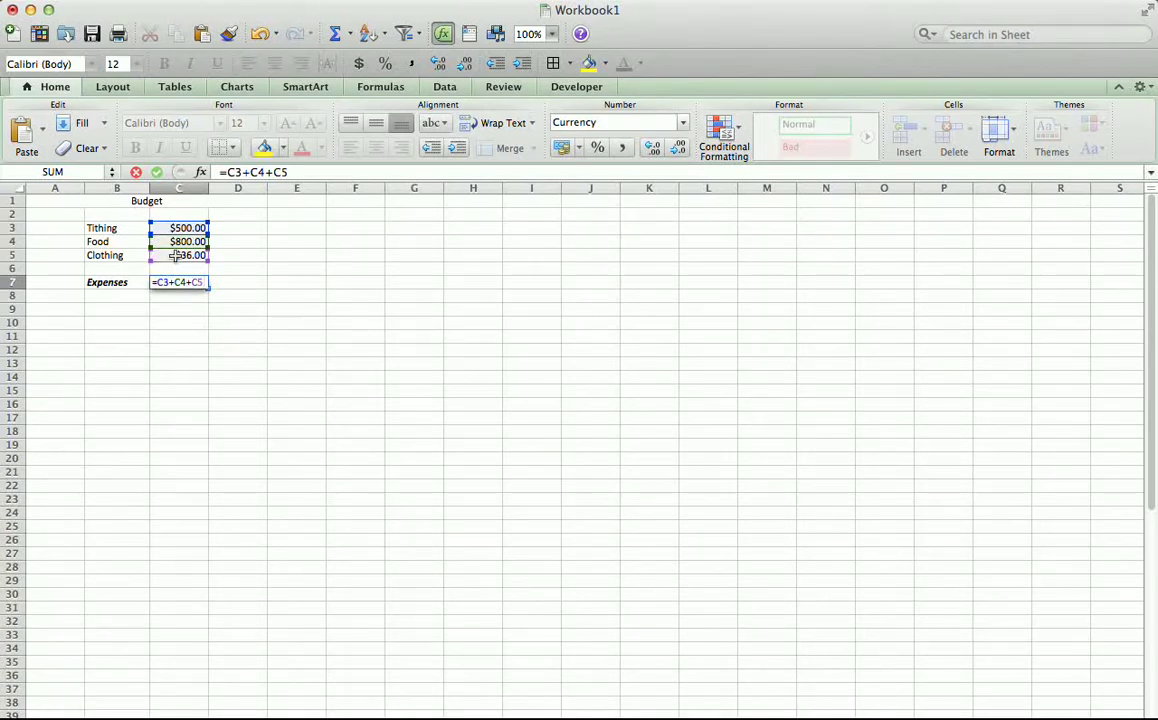
key("Return")
key("Up")
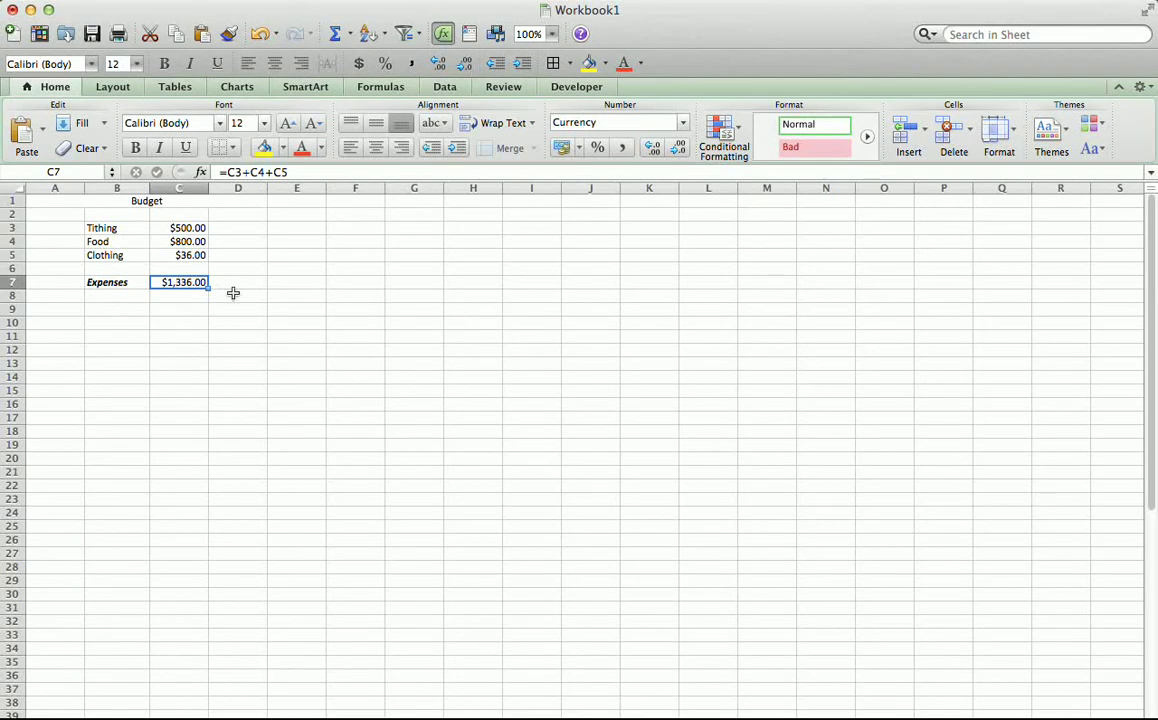
- Change the Food amount in cell C4 to 700
left_click(190, 242)
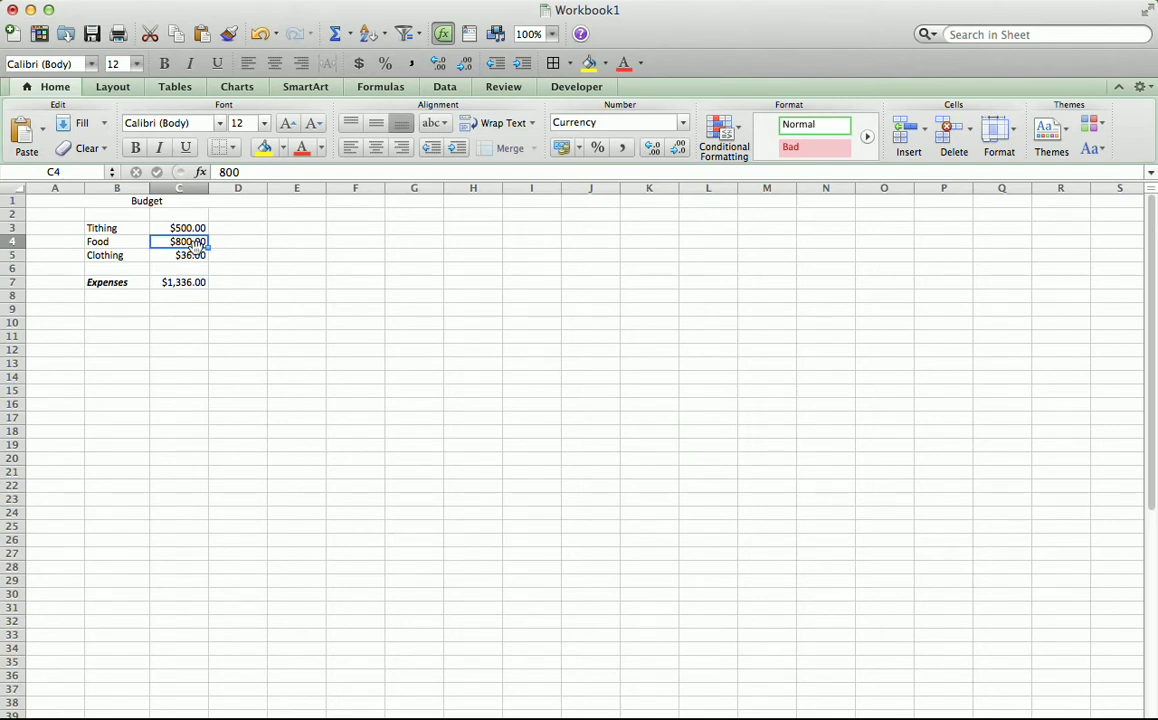
type("700")
key("Return")
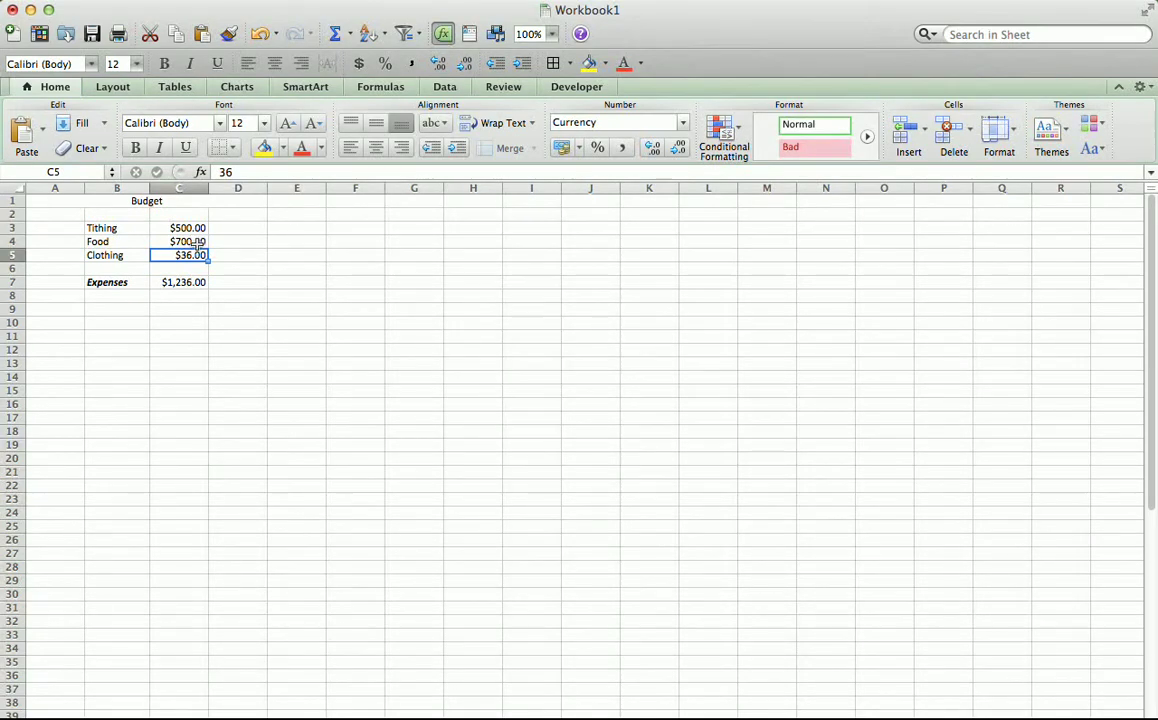
- Clear the addition formula from Expenses cell C7 and begin a new one with =sum
left_click(185, 283)
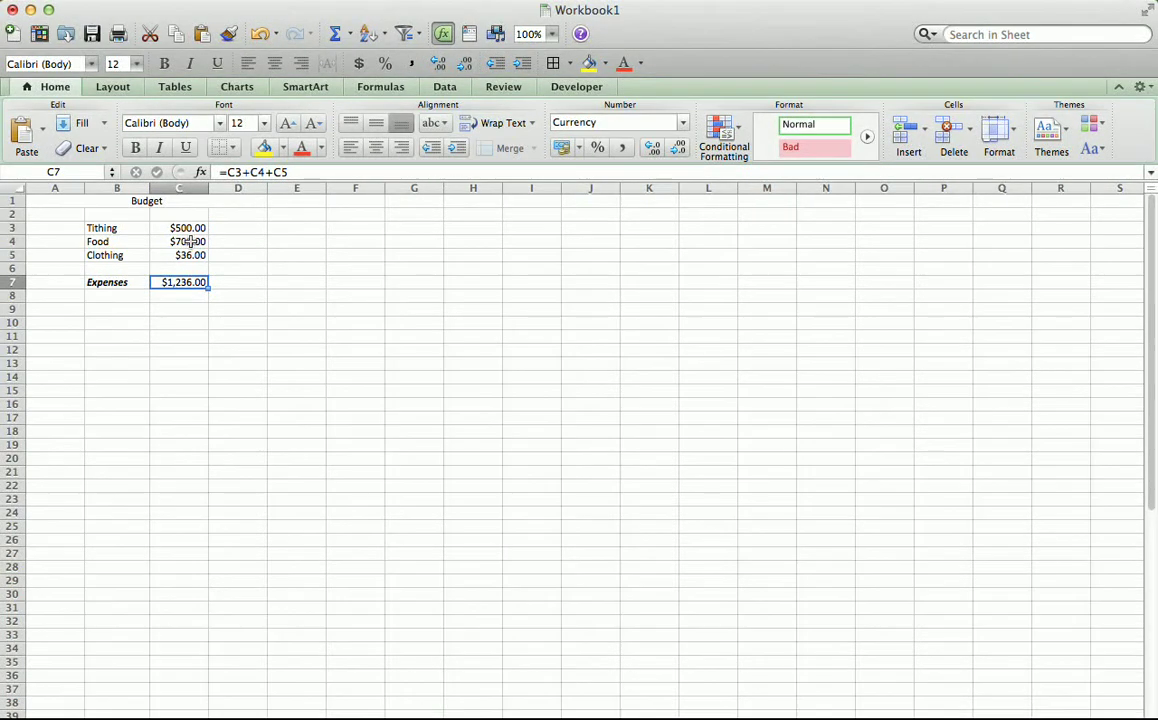
left_click(302, 172)
triple_click(302, 172)
key("BackSpace")
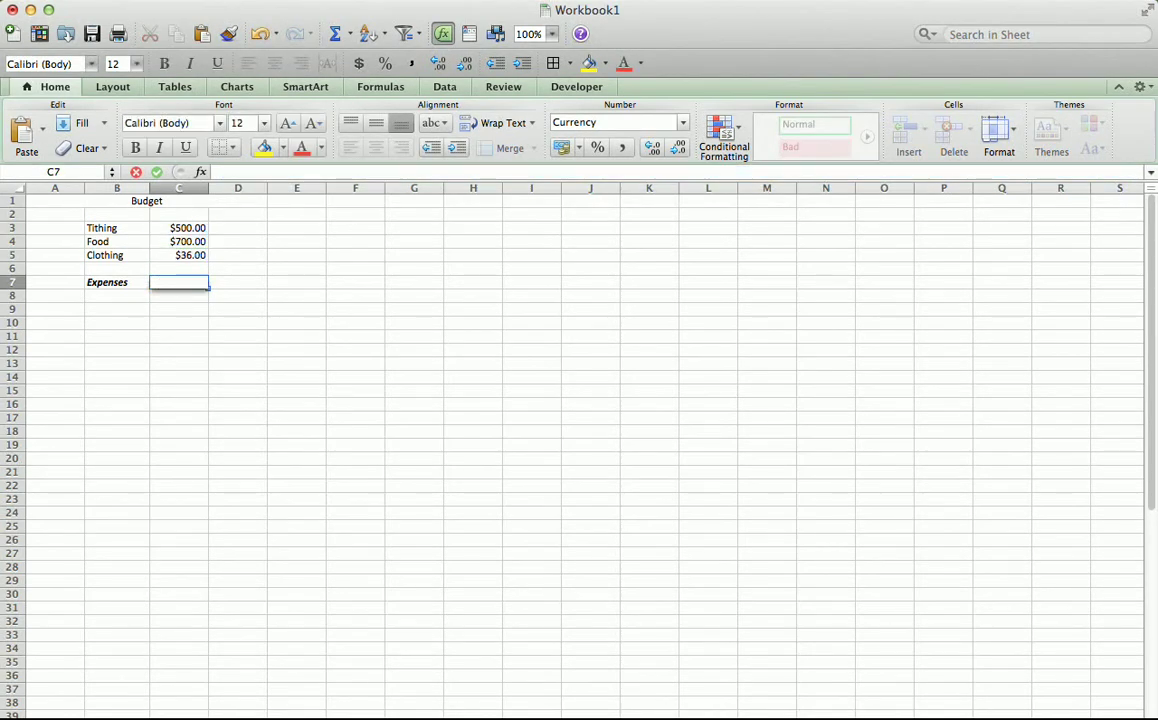
type("=sum")
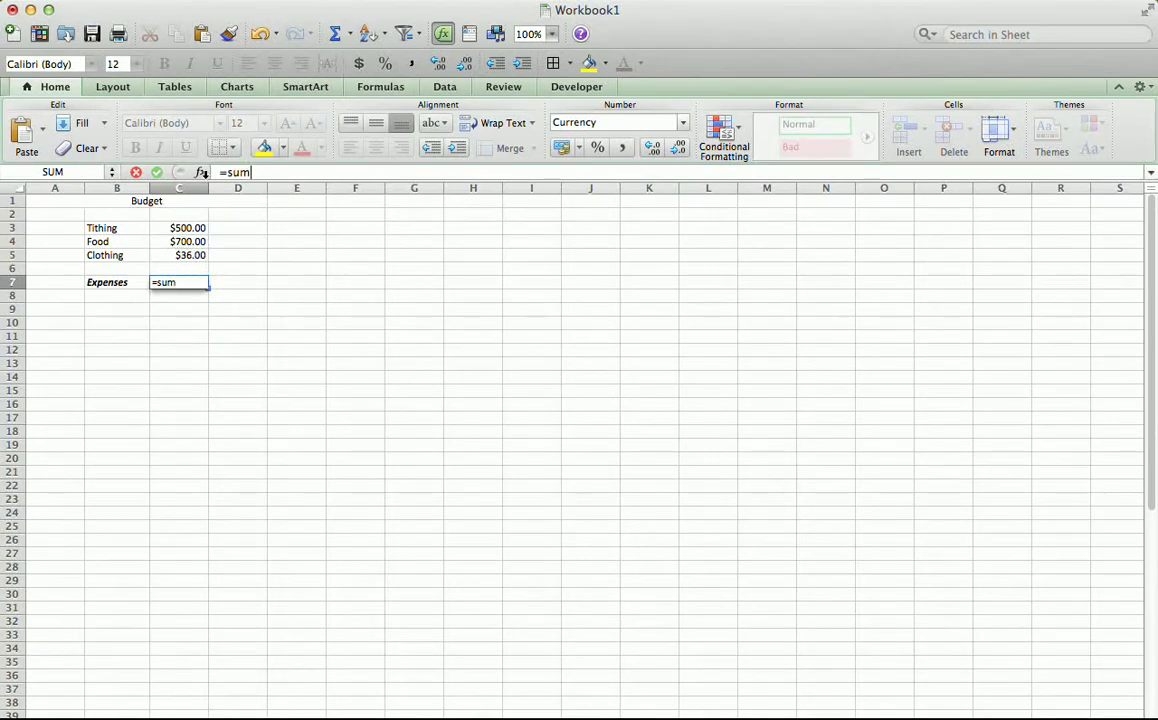
- Browse the list of available functions in the Formula Builder, and close it without choosing one
left_click(202, 172)
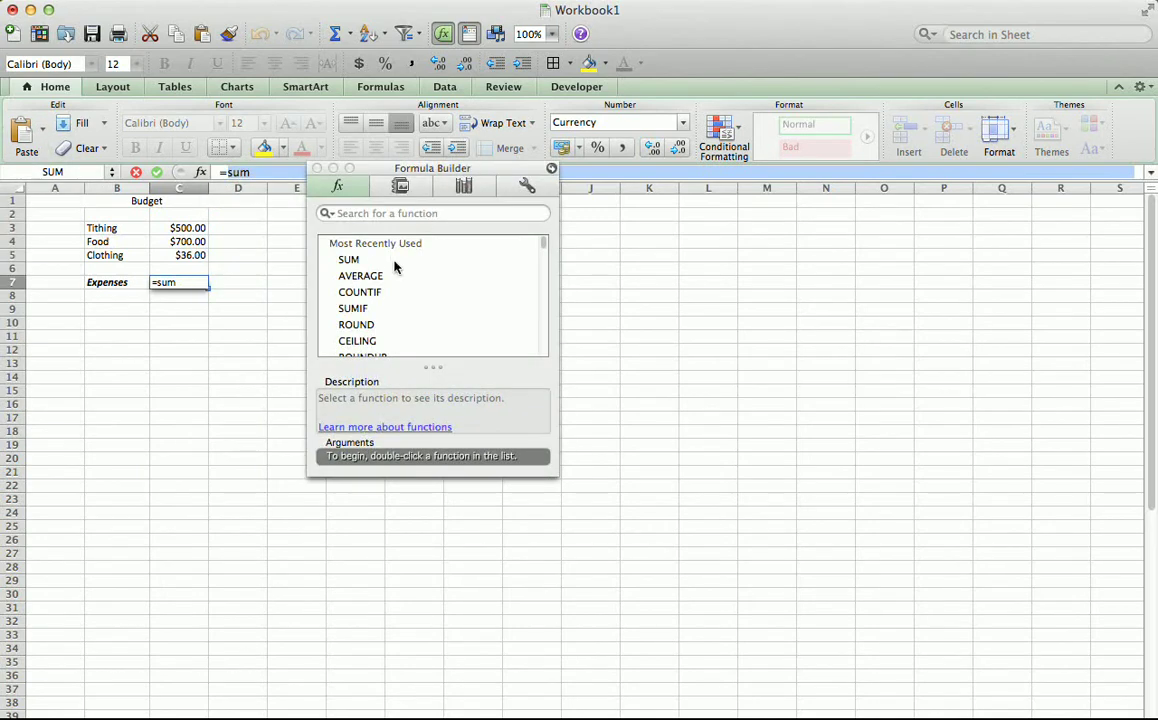
scroll(377, 284, "down", 3)
scroll(374, 282, "down", 8)
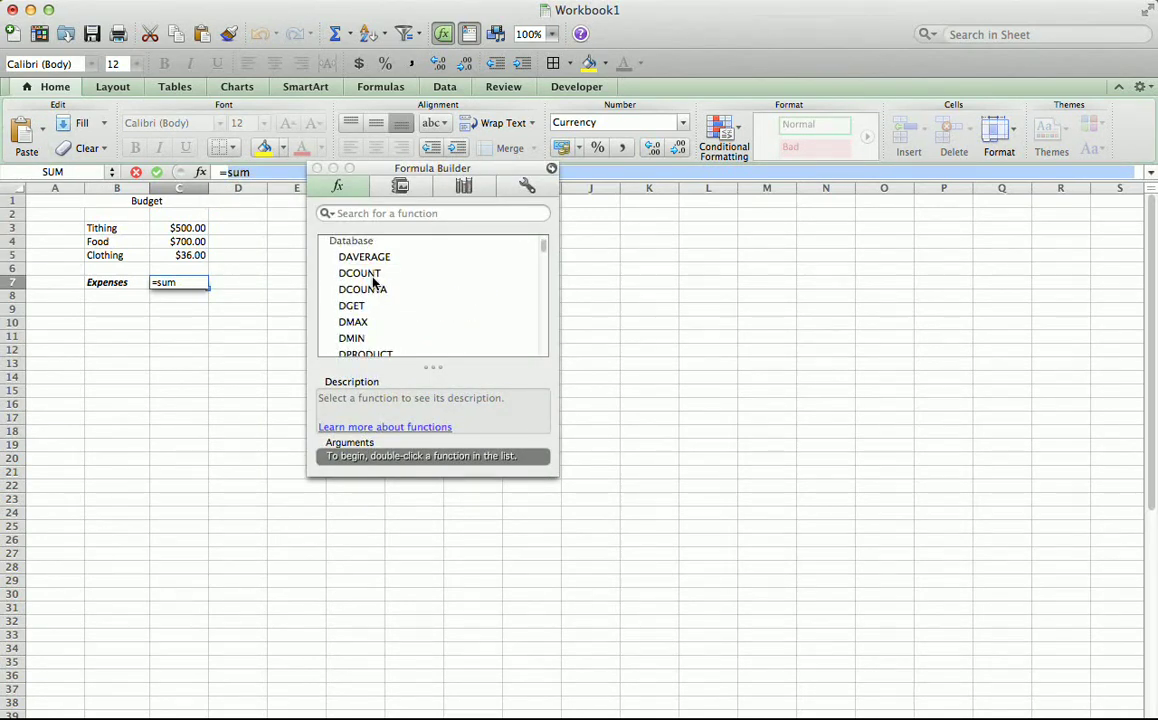
left_click(316, 168)
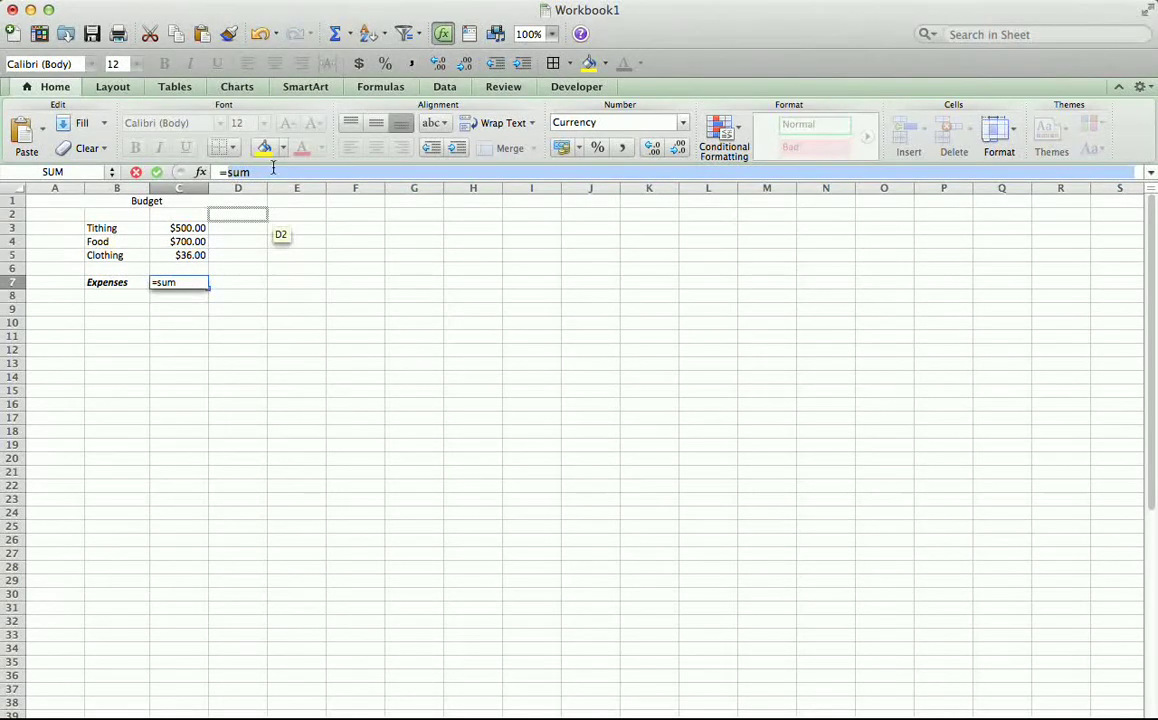
- Open the argument list of the SUM formula in C7 and write the range C3:C5
type("(")
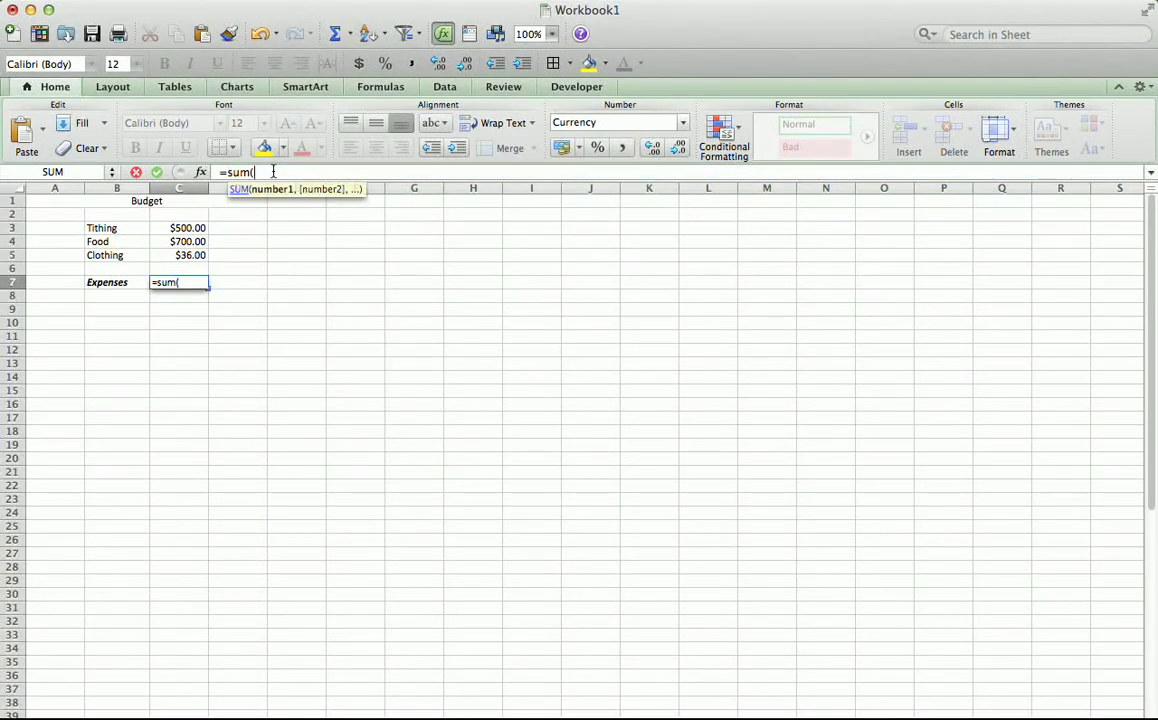
type("C4")
key("BackSpace")
type("3")
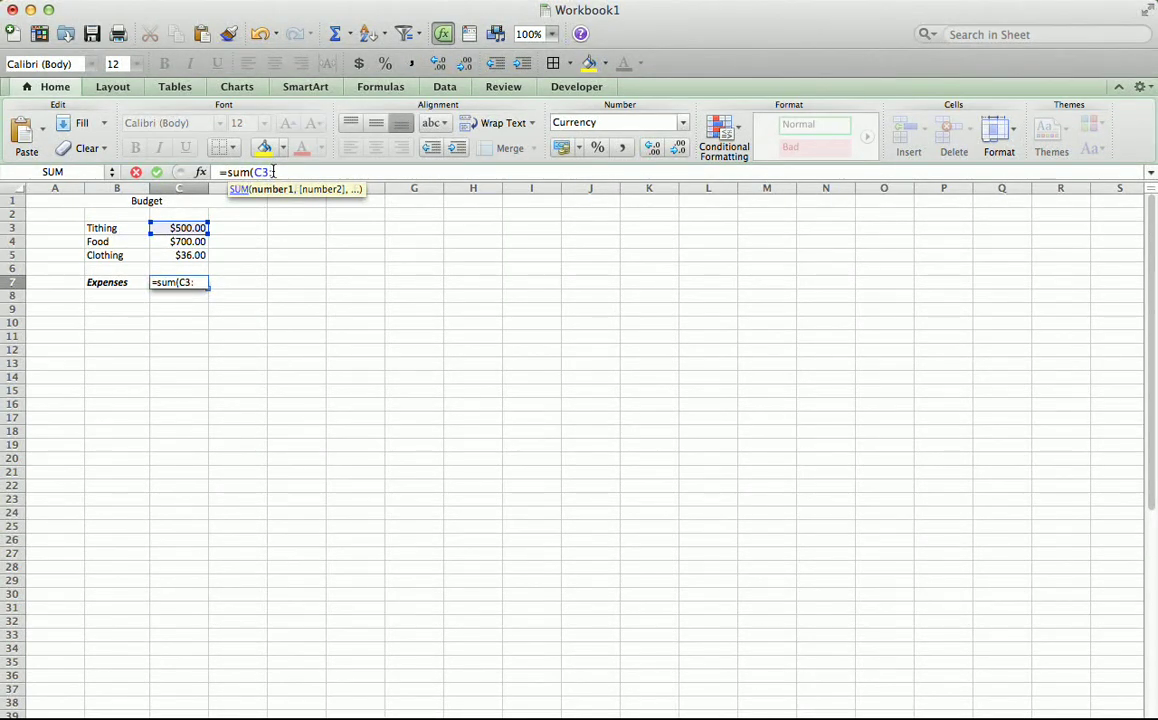
type(":C5")
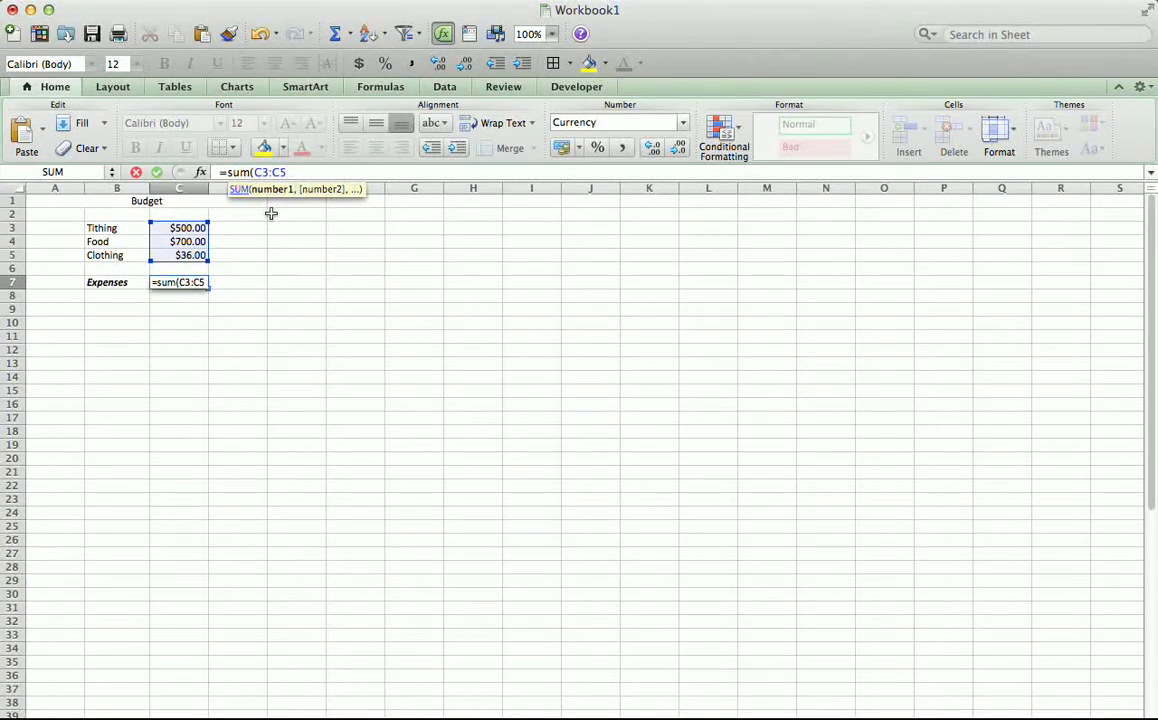
- Erase the written range, pick cells C3 to C5 on the sheet instead, and complete =SUM(C3:C5) in cell C7
key("BackSpace")
key("BackSpace")
key("BackSpace")
key("BackSpace")
key("BackSpace")
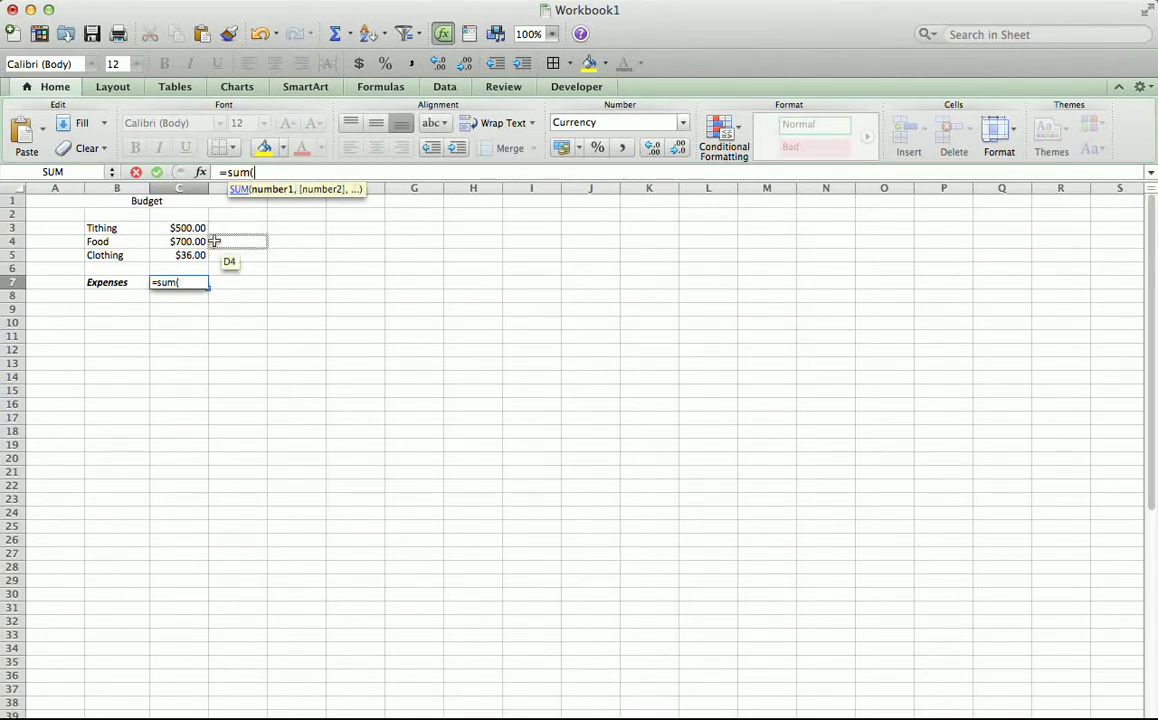
left_click_drag(201, 228, 195, 253)
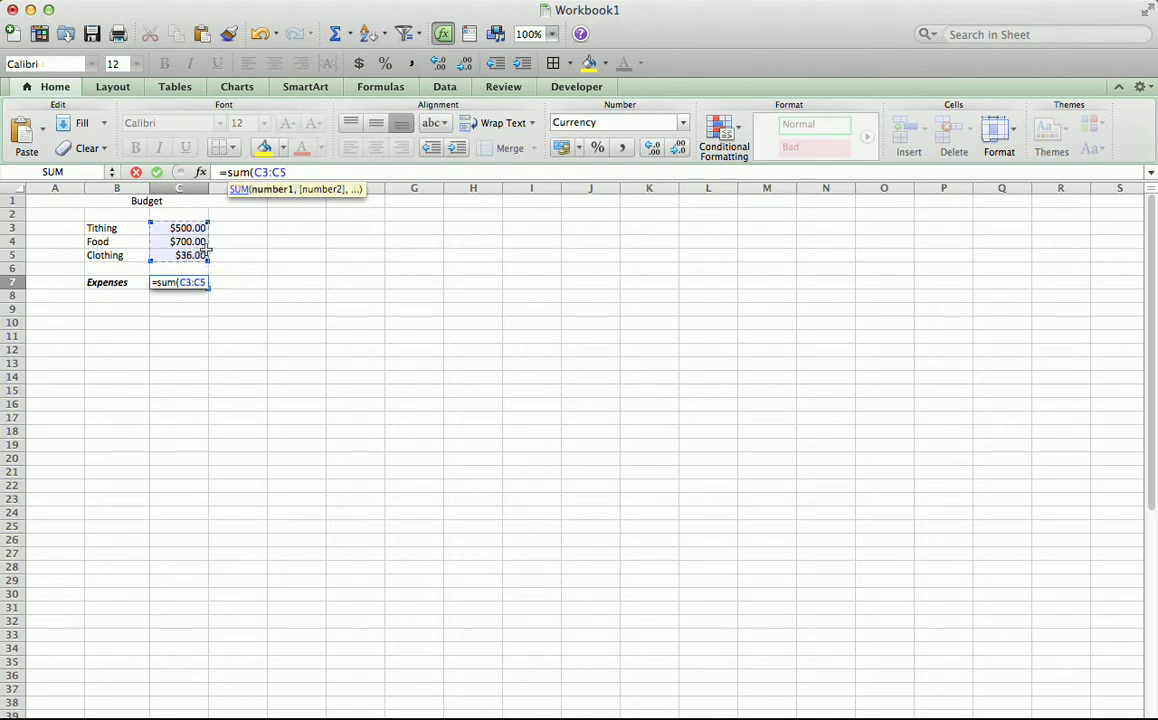
type(")")
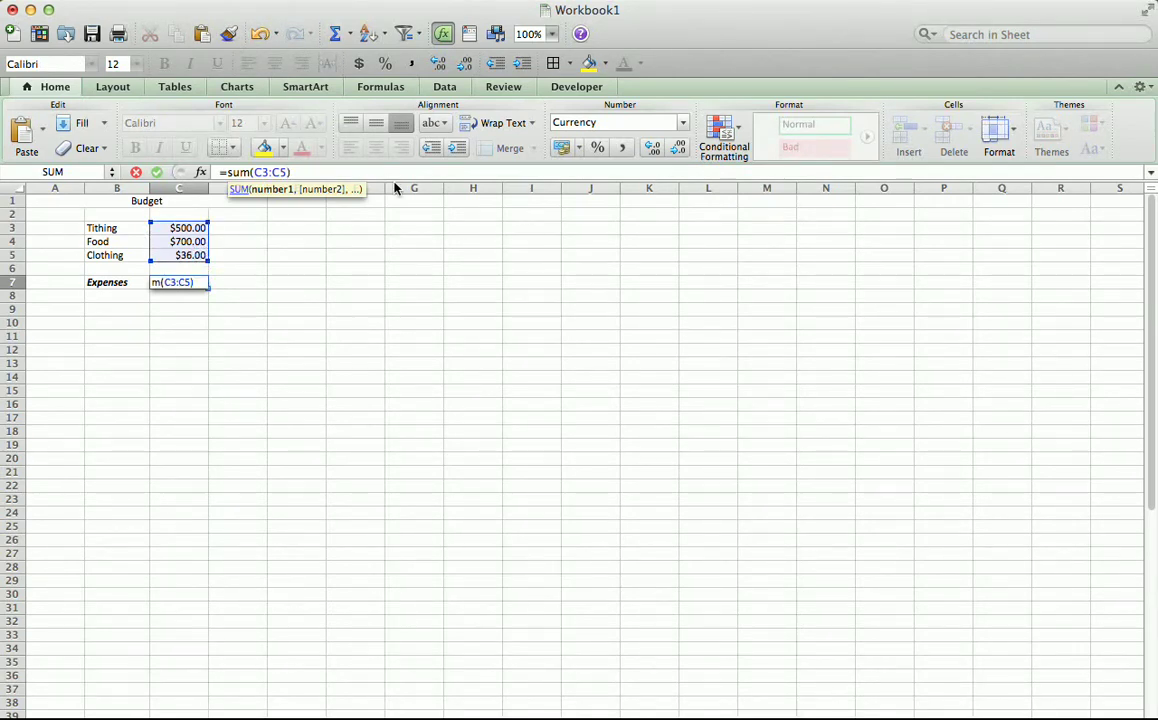
key("Return")
left_click(185, 280)
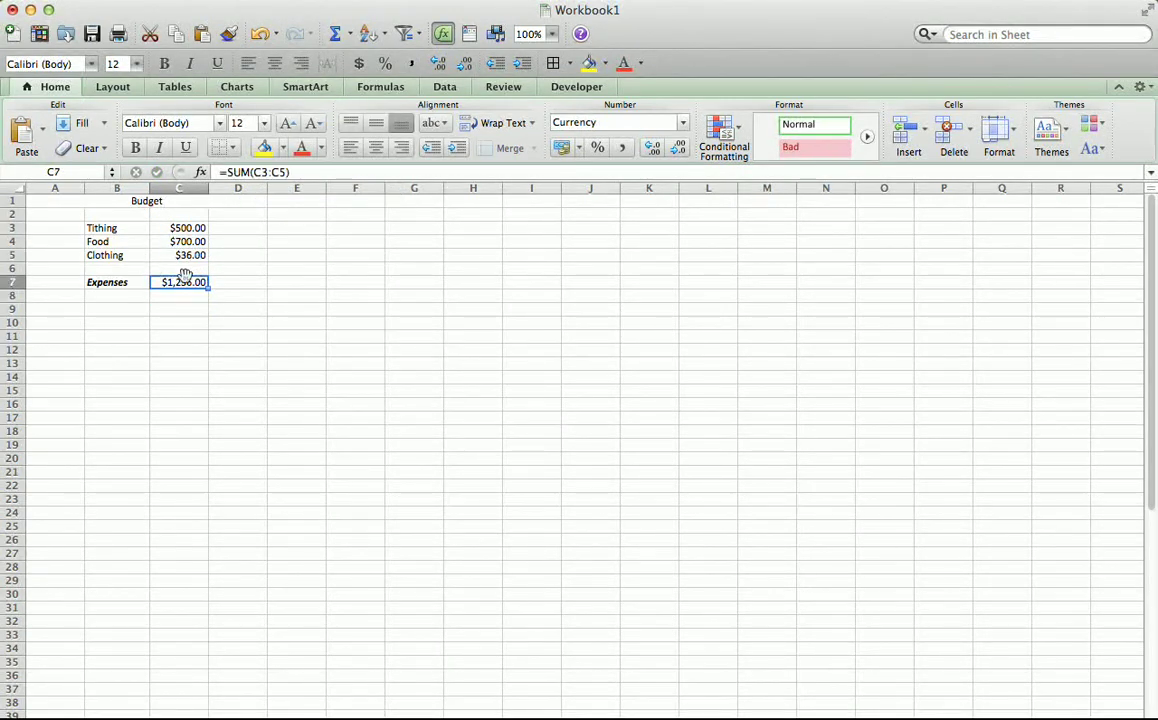
- Add an Income row with the label in cell B10 and the amount 4000 in cell C10
left_click(136, 319)
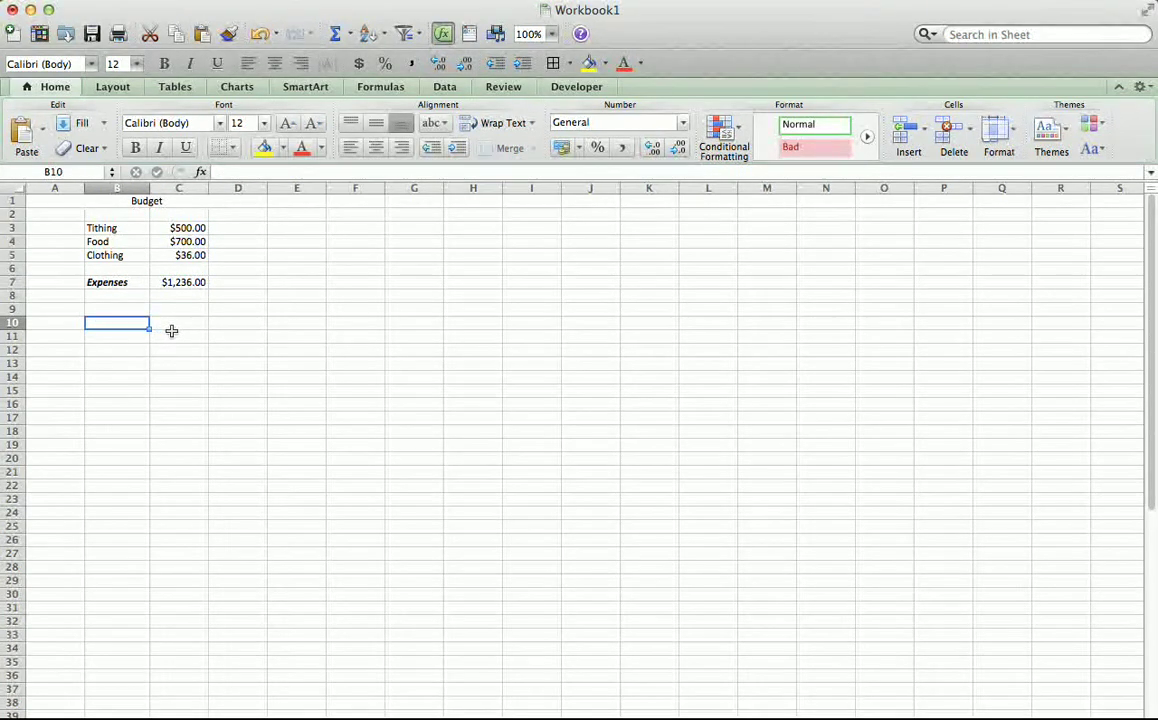
type("Income")
key("Tab")
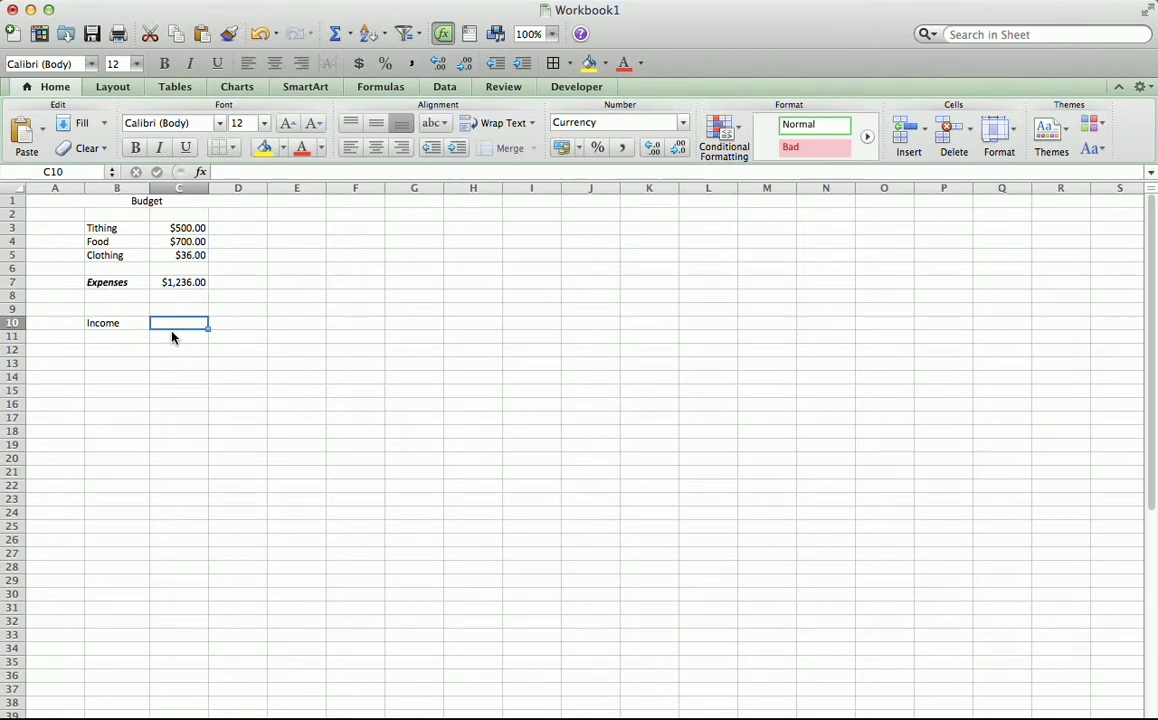
type("4000")
key("Return")
key("Return")
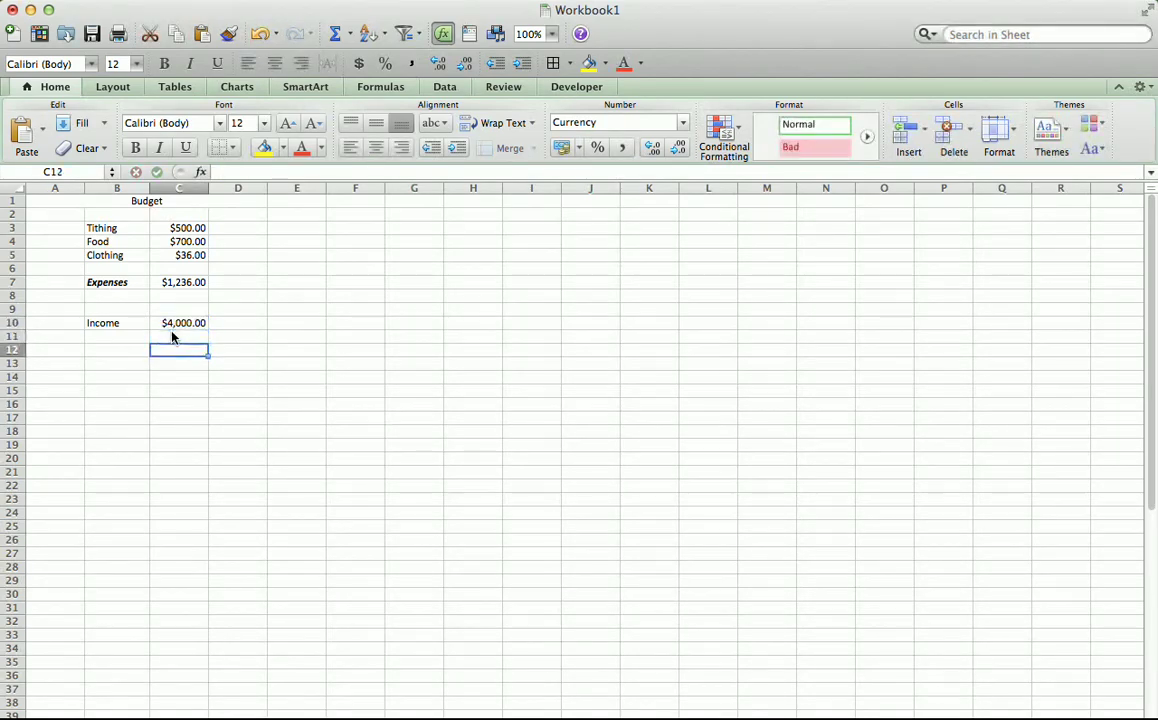
- Enter the label Surplus in cell B12, below the Income row
key("Left")
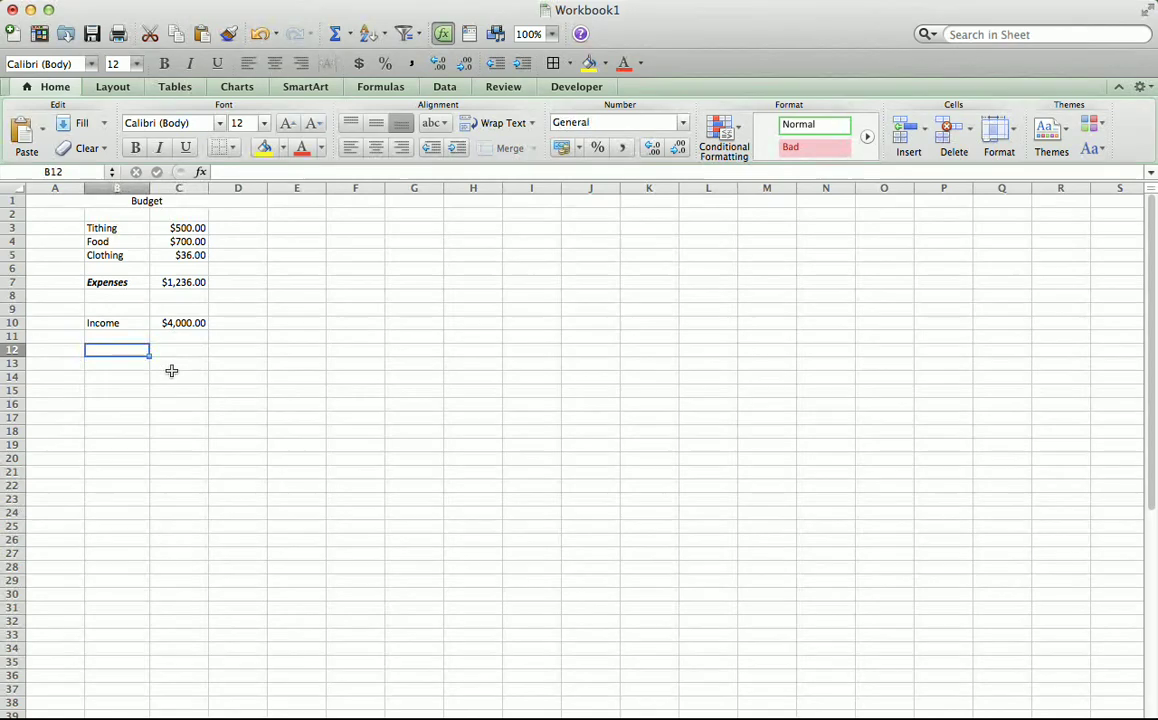
type("Surplus")
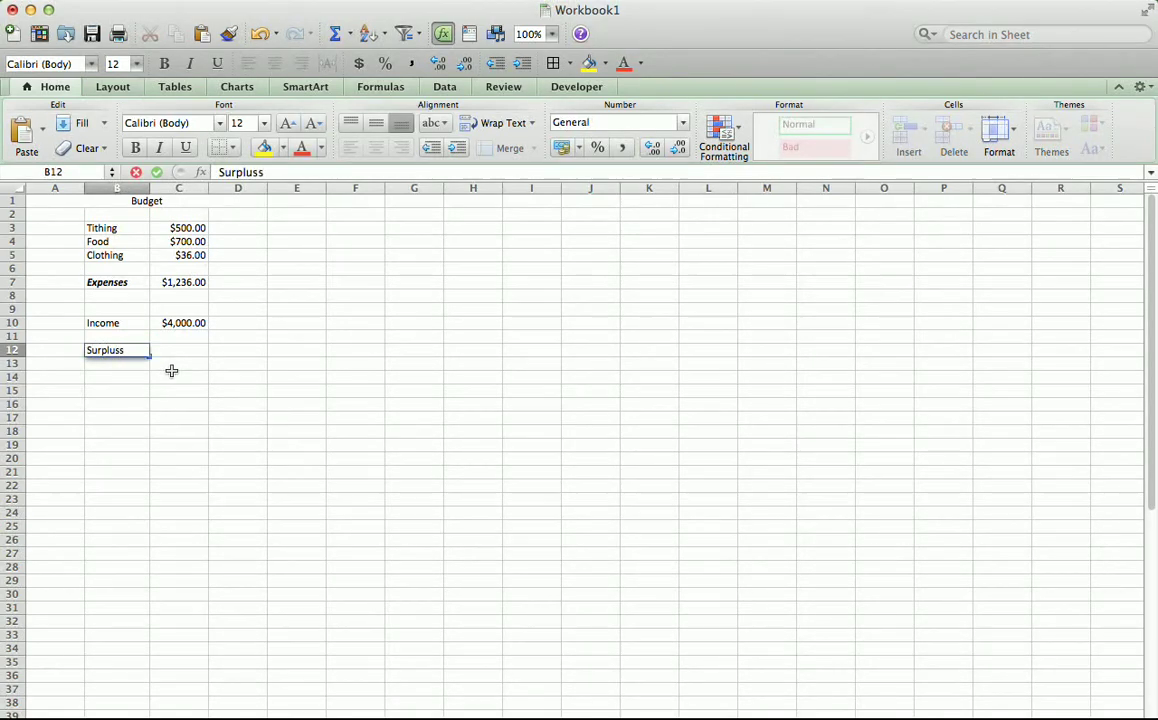
key("Tab")
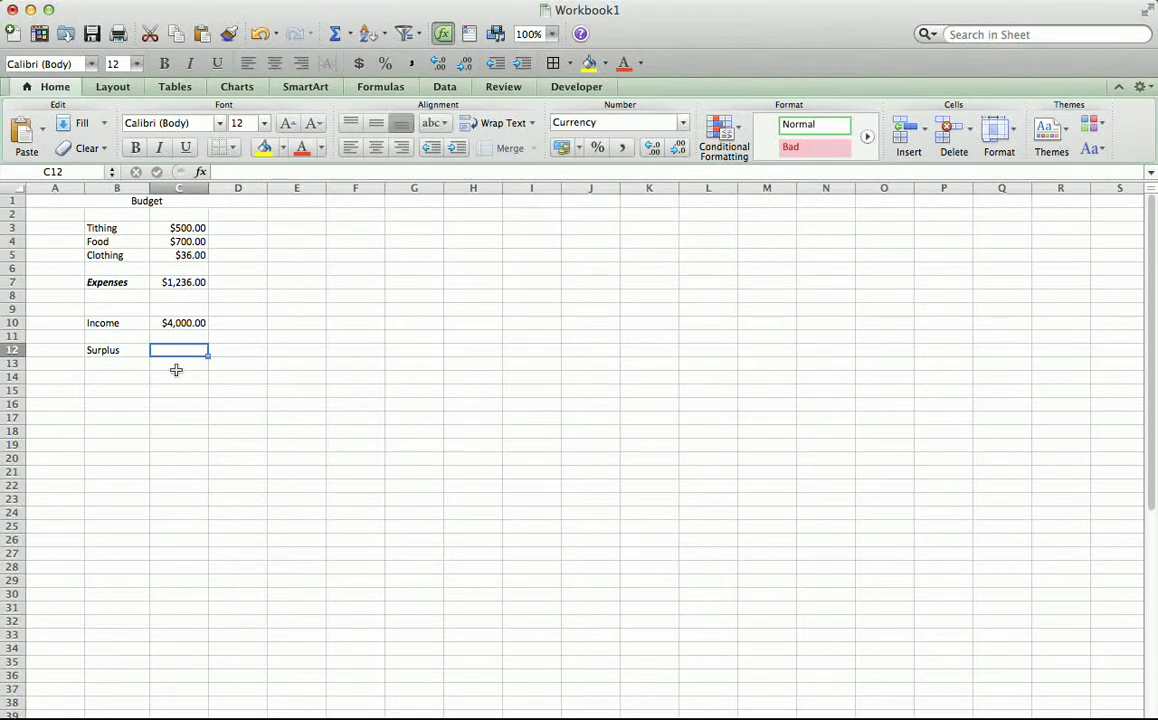
- Calculate the surplus in cell C12 as income minus expenses with the formula =C10-C7
type("=")
left_click(180, 323)
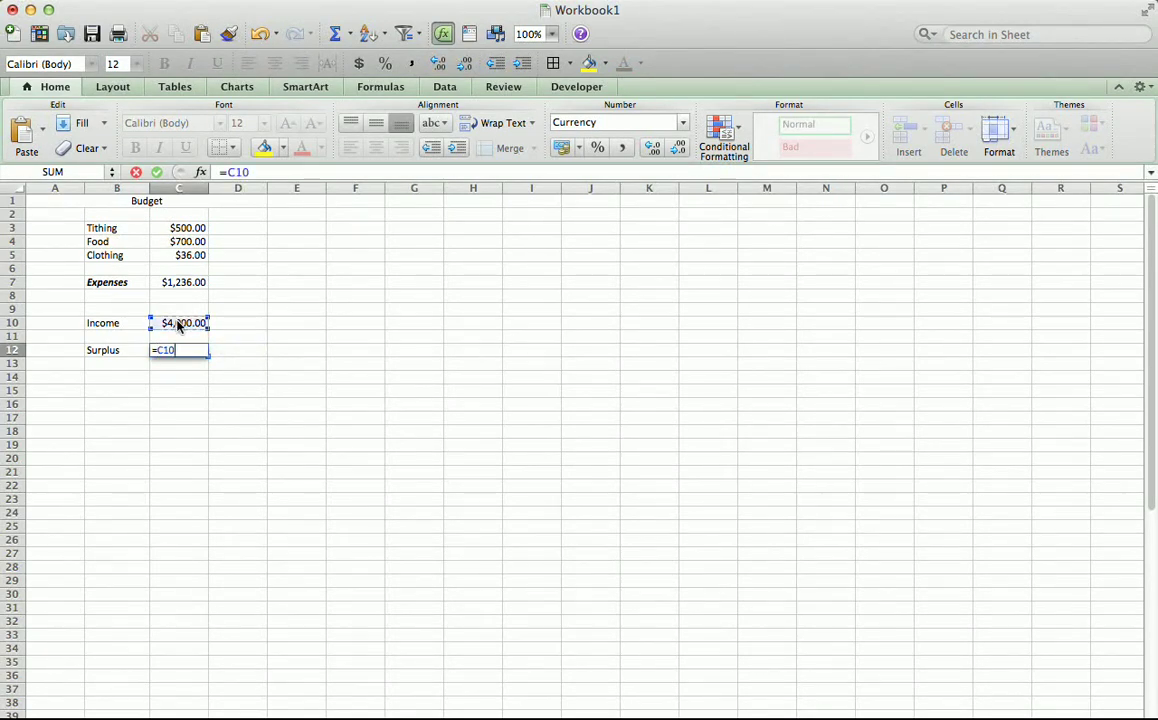
type("-")
left_click(196, 282)
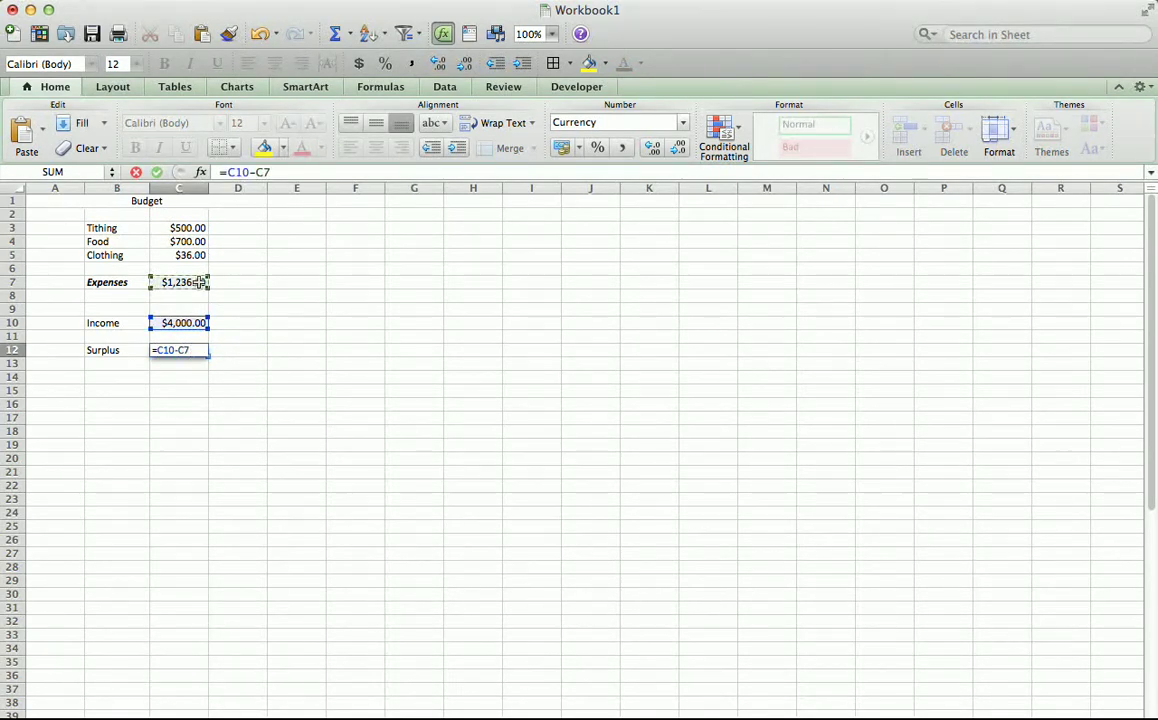
key("Return")
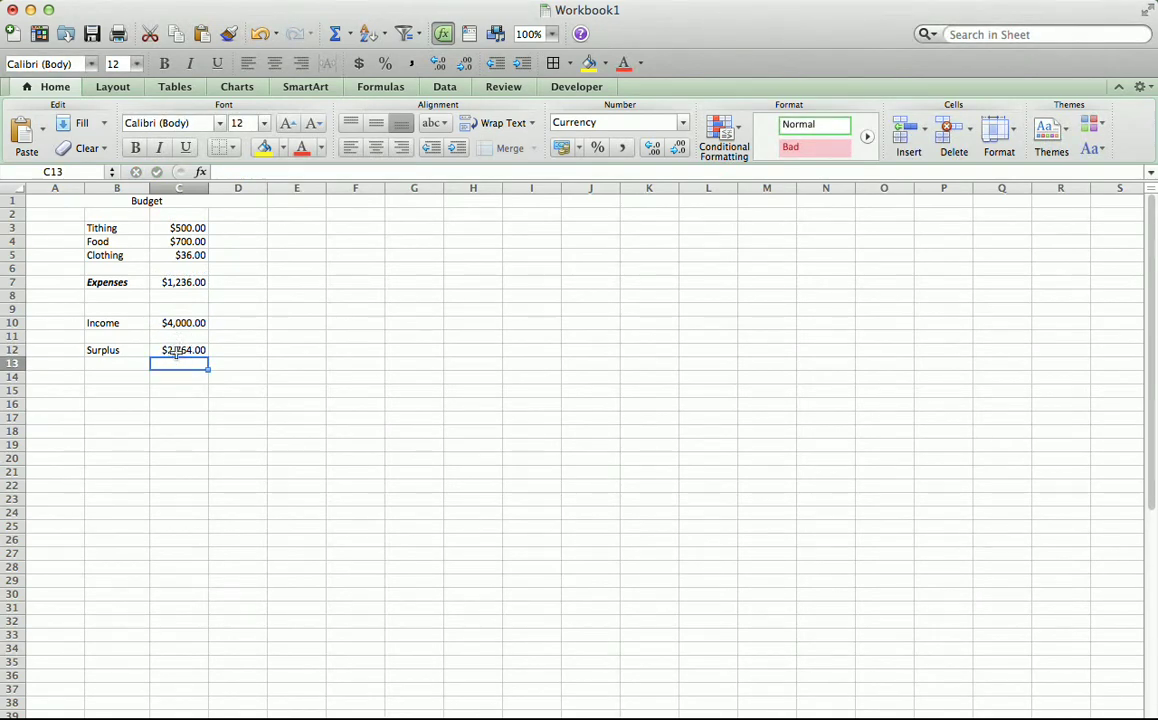
left_click(167, 350)
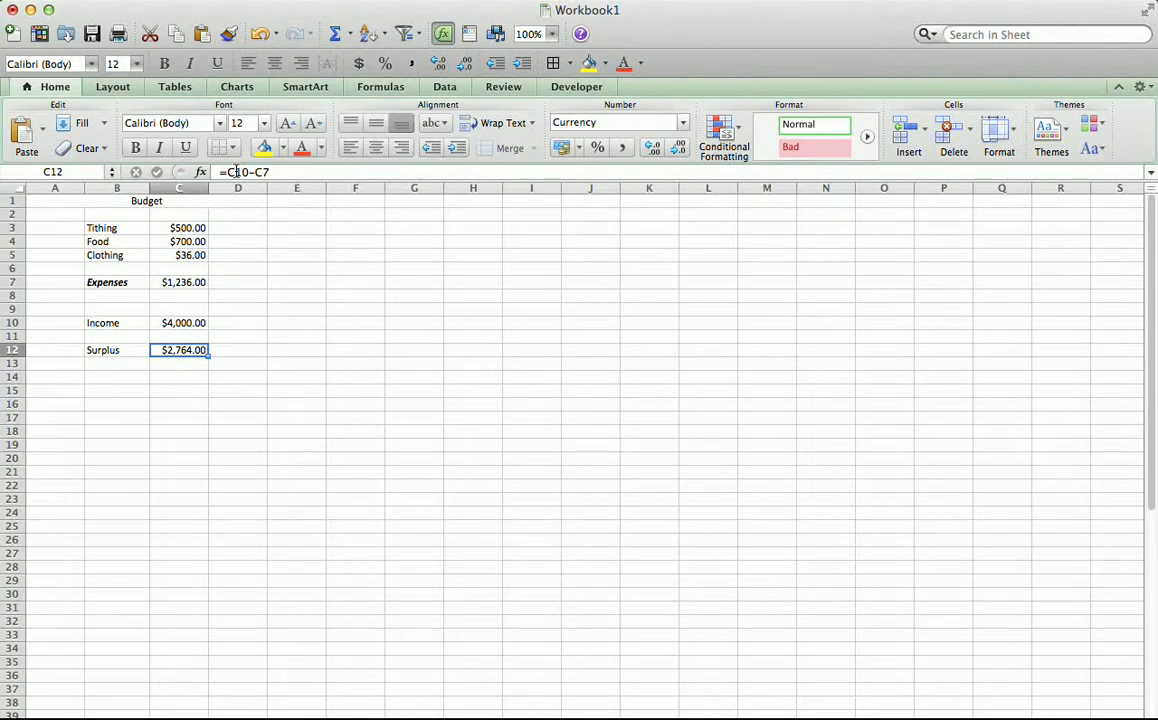